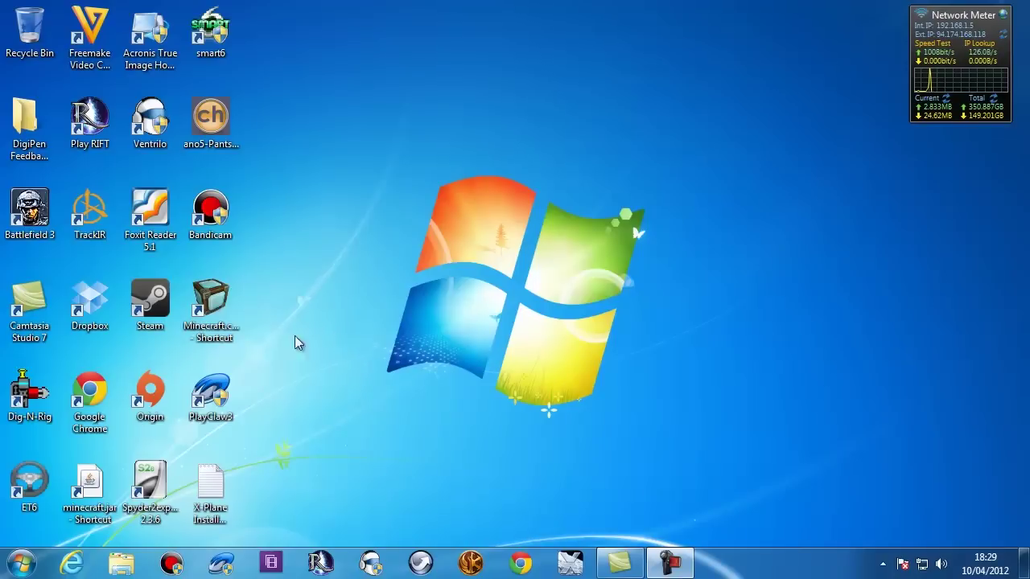
- Launch Minecraft from the desktop, log in with the saved account, check the singleplayer world list, and quit the game
{"action": "left_click", "coordinate": [224, 305]}
{"action": "double_click", "coordinate": [225, 305]}
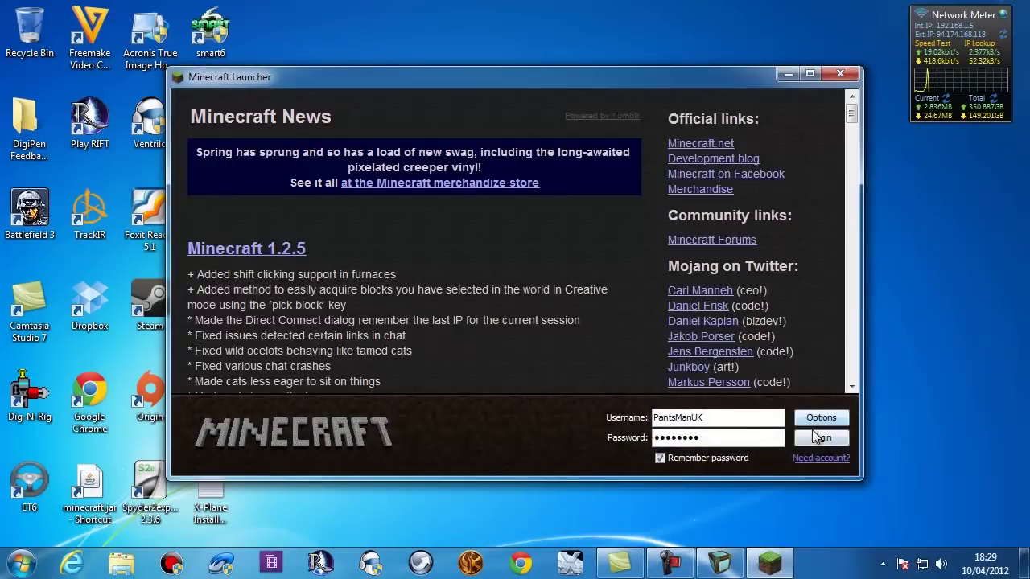
{"action": "left_click", "coordinate": [819, 438]}
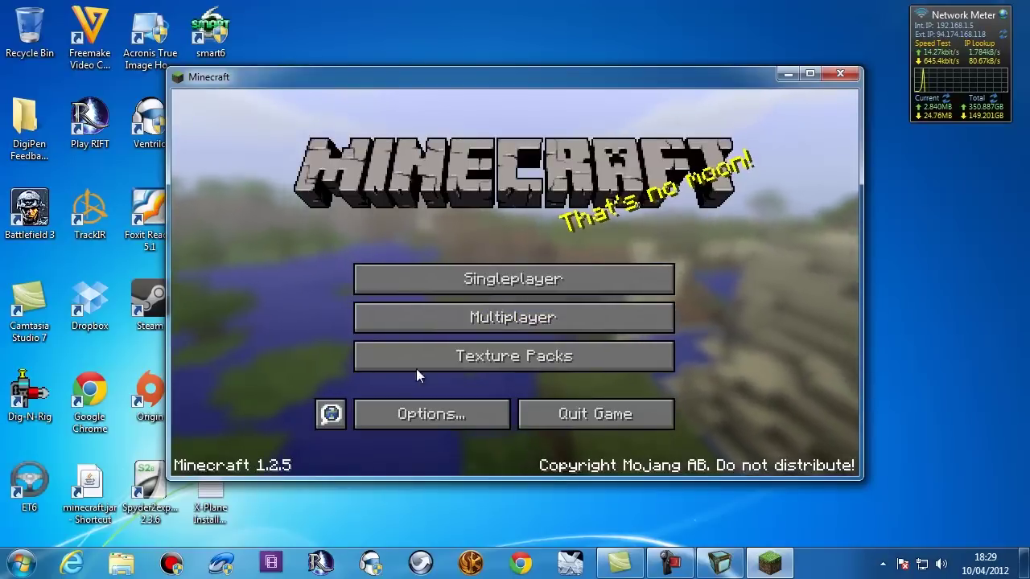
{"action": "left_click", "coordinate": [505, 283]}
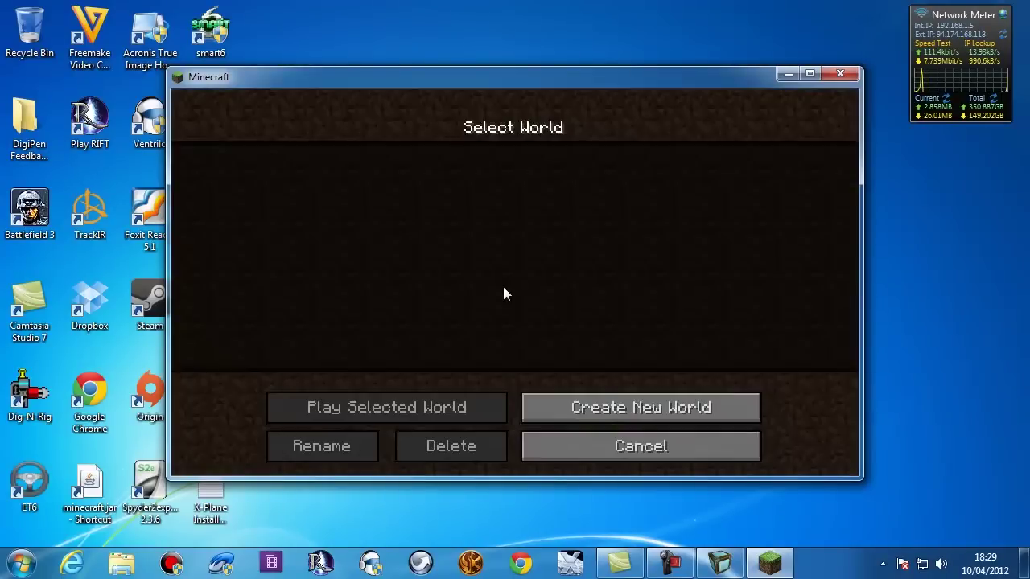
{"action": "left_click", "coordinate": [660, 444]}
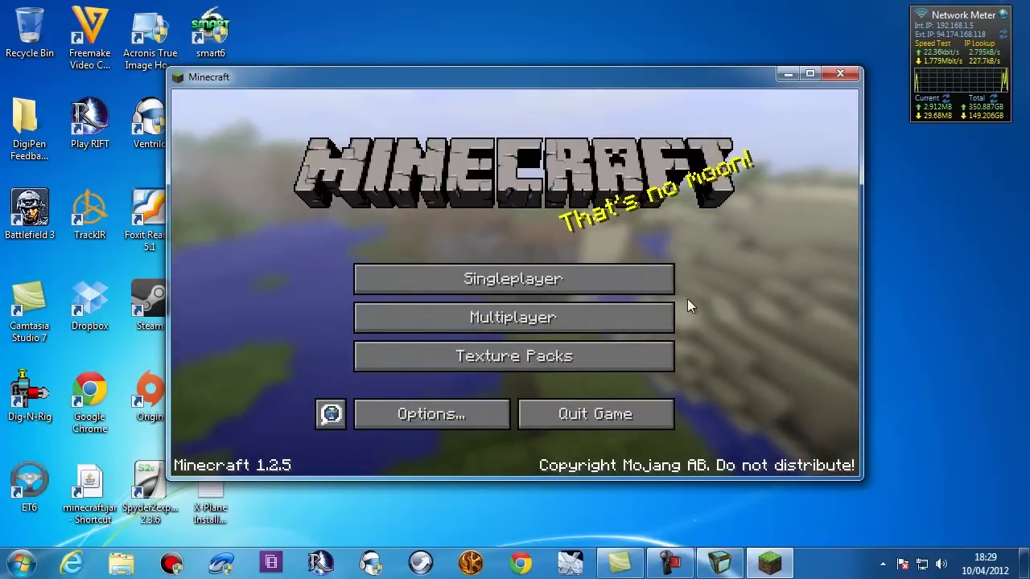
{"action": "left_click", "coordinate": [610, 415]}
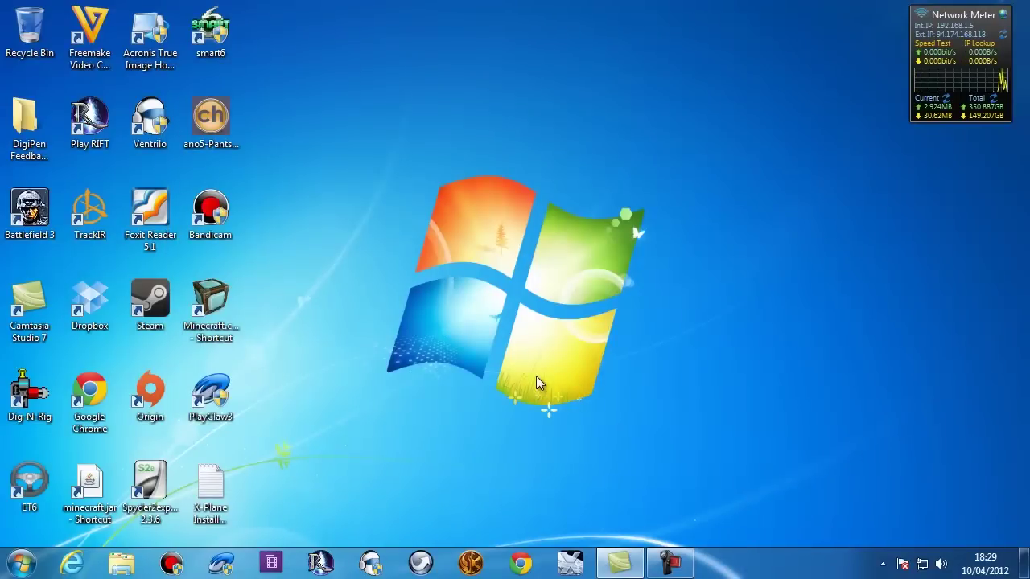
- Open a file explorer window docked to one half of the screen and browse to Dropbox\Minecraft\Mods\1.2.5
{"action": "key", "text": "super+e"}
{"action": "left_click_drag", "start_coordinate": [412, 17], "coordinate": [1, 18]}
{"action": "left_click", "coordinate": [68, 144]}
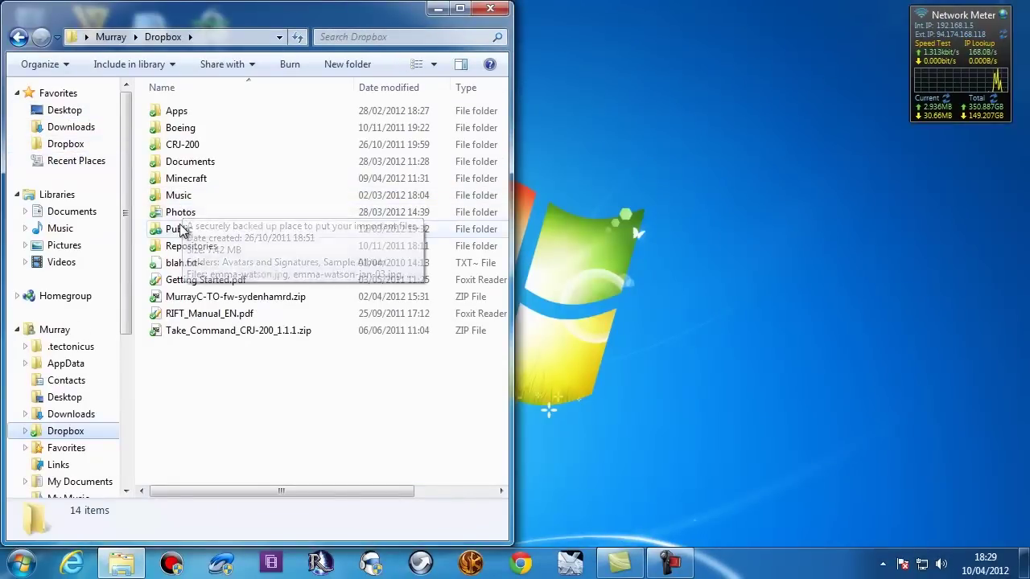
{"action": "double_click", "coordinate": [188, 178]}
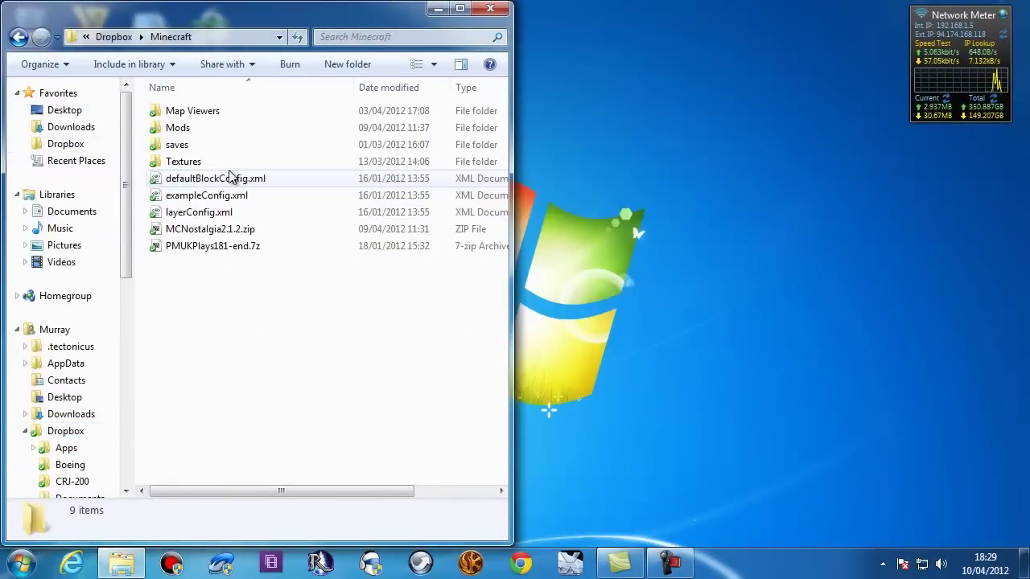
{"action": "double_click", "coordinate": [183, 128]}
{"action": "double_click", "coordinate": [169, 128]}
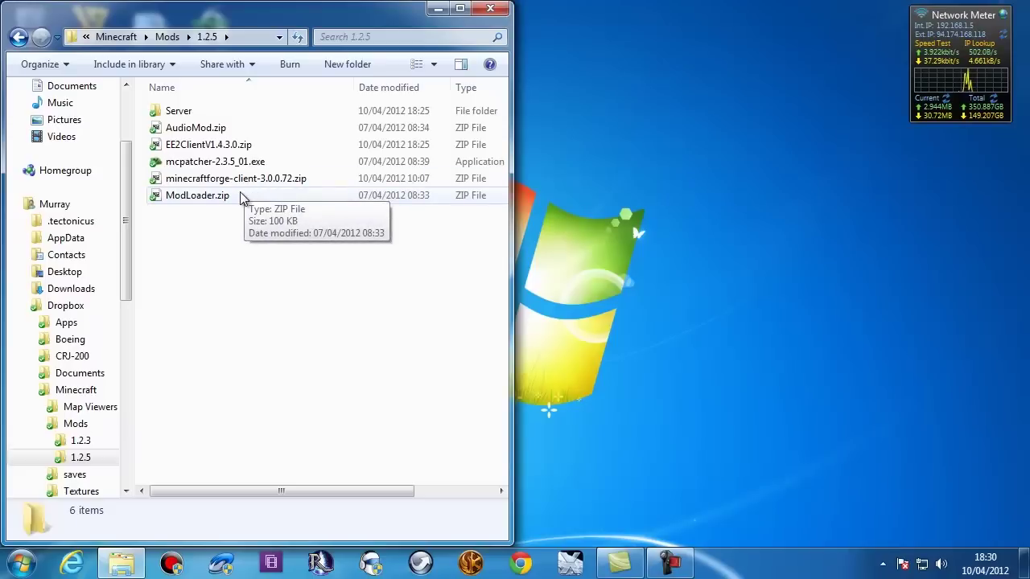
- Run mcpatcher-2.3.5_01.exe from the 1.2.5 mods folder
{"action": "left_click", "coordinate": [188, 148]}
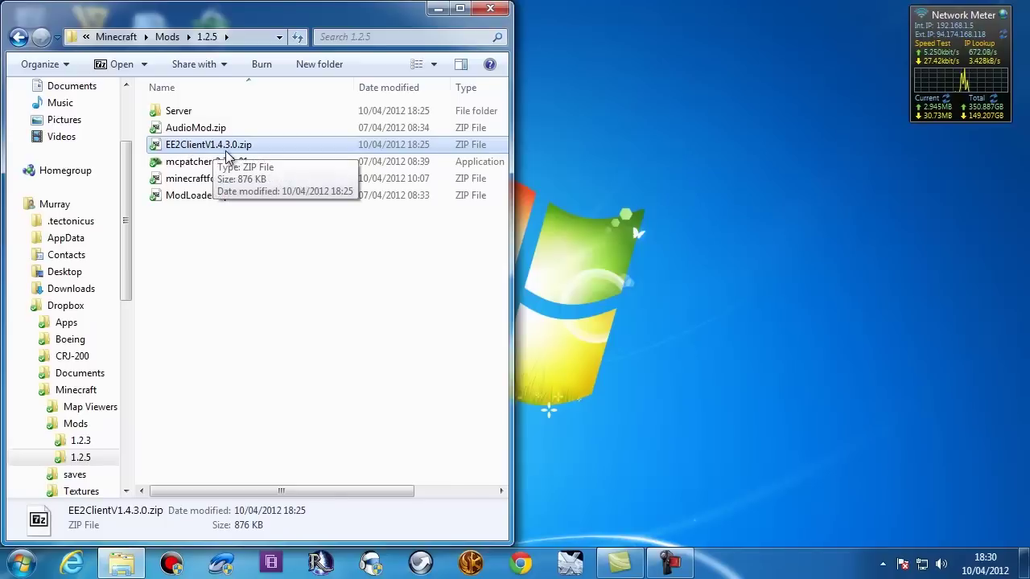
{"action": "left_click", "coordinate": [193, 165]}
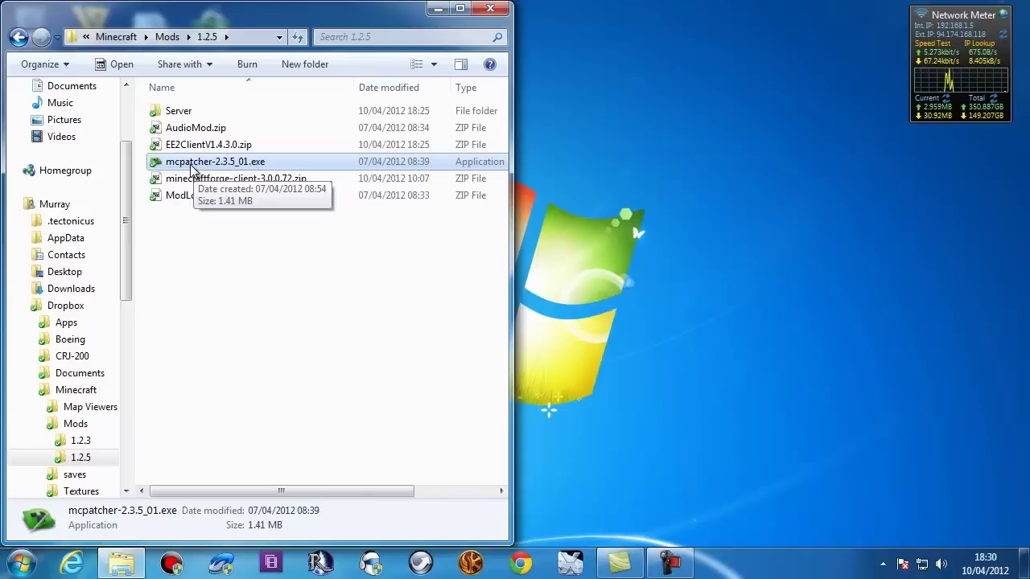
{"action": "double_click", "coordinate": [193, 165]}
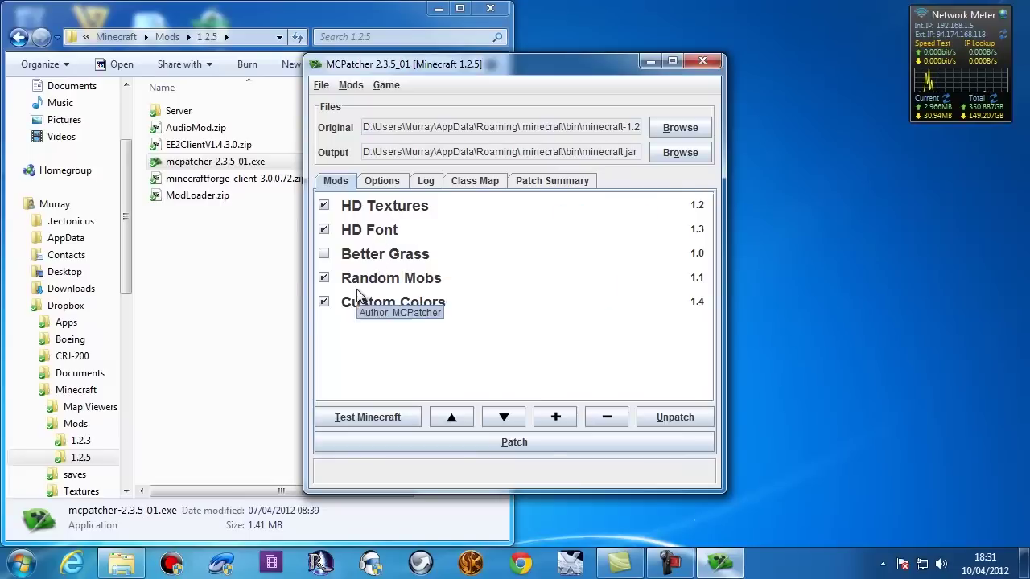
- Disable the Custom Colors and Random Mobs mods, keeping HD Textures and HD Font enabled
{"action": "left_click", "coordinate": [323, 303]}
{"action": "left_click", "coordinate": [323, 278]}
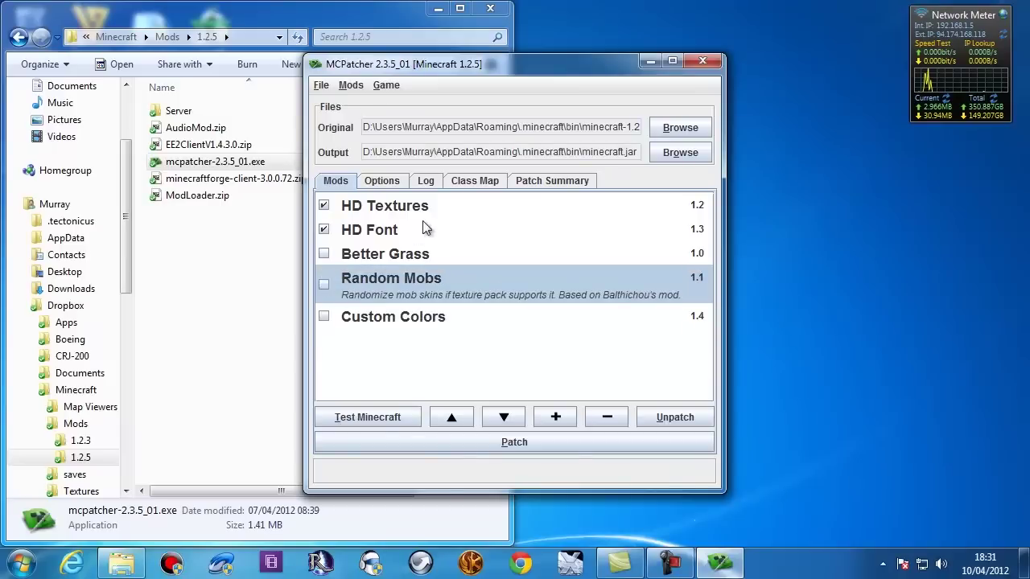
{"action": "left_click", "coordinate": [324, 229]}
{"action": "left_click", "coordinate": [324, 207]}
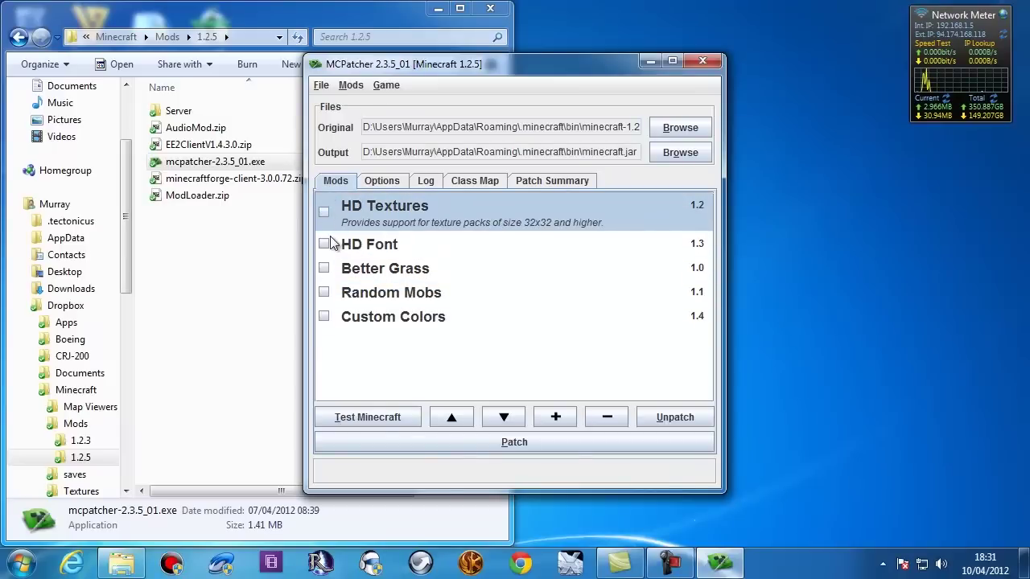
{"action": "left_click", "coordinate": [323, 244]}
{"action": "left_click", "coordinate": [324, 212]}
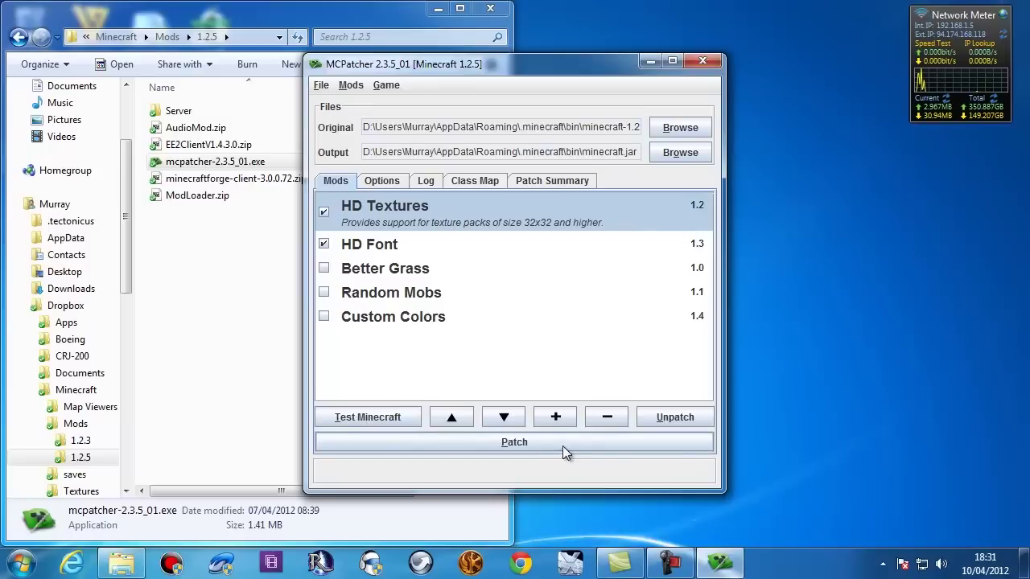
{"action": "left_click", "coordinate": [363, 244]}
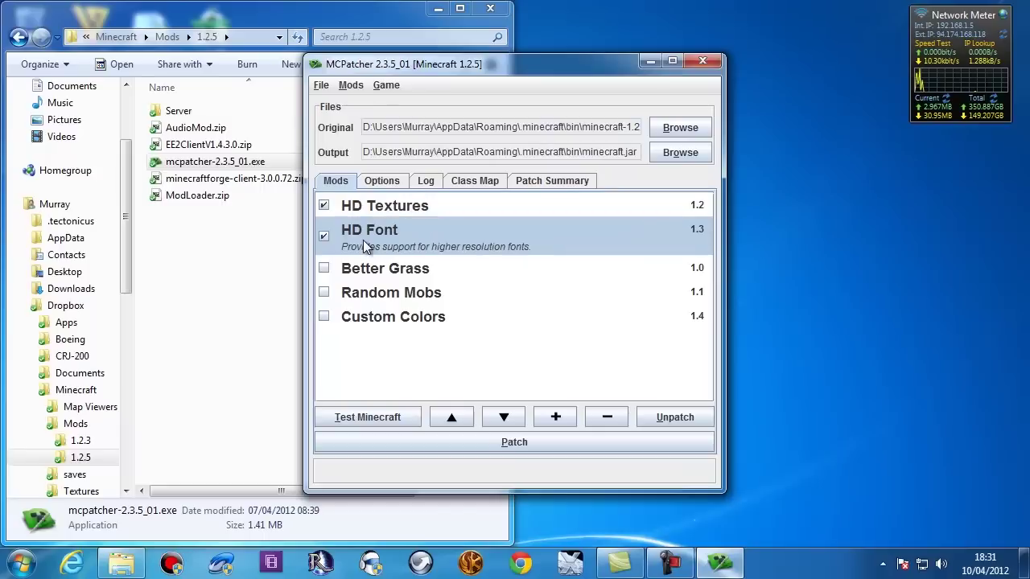
{"action": "left_click", "coordinate": [419, 211]}
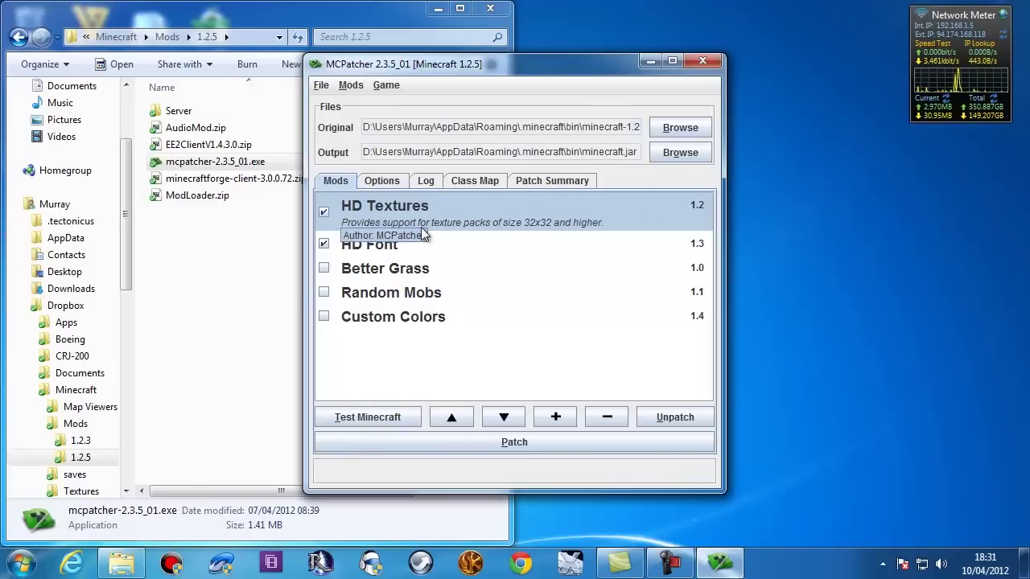
- Start adding an external mod and browse from the user's home folder to Dropbox\Minecraft\Mods\1.2.5
{"action": "left_click", "coordinate": [351, 87]}
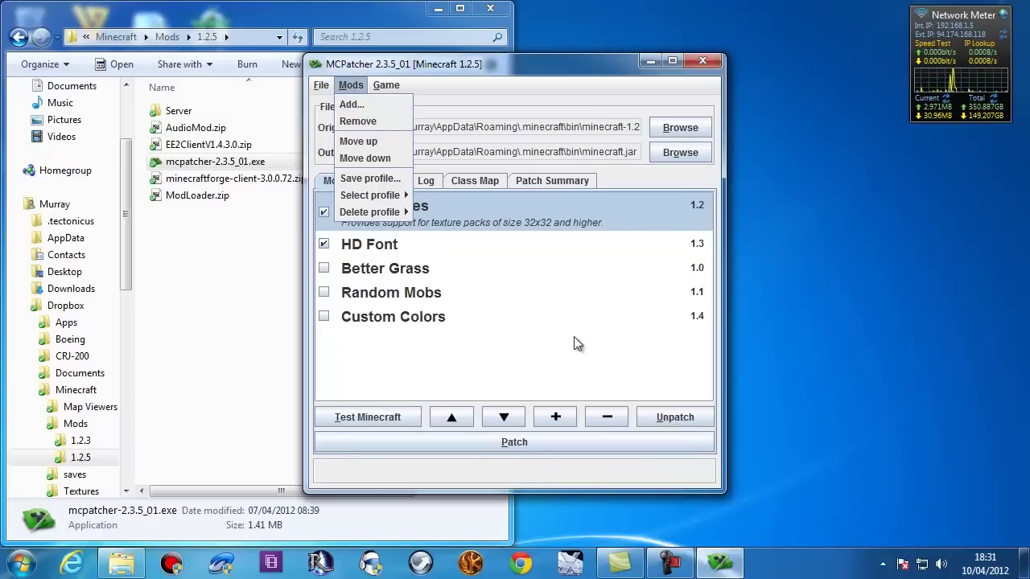
{"action": "left_click", "coordinate": [556, 418]}
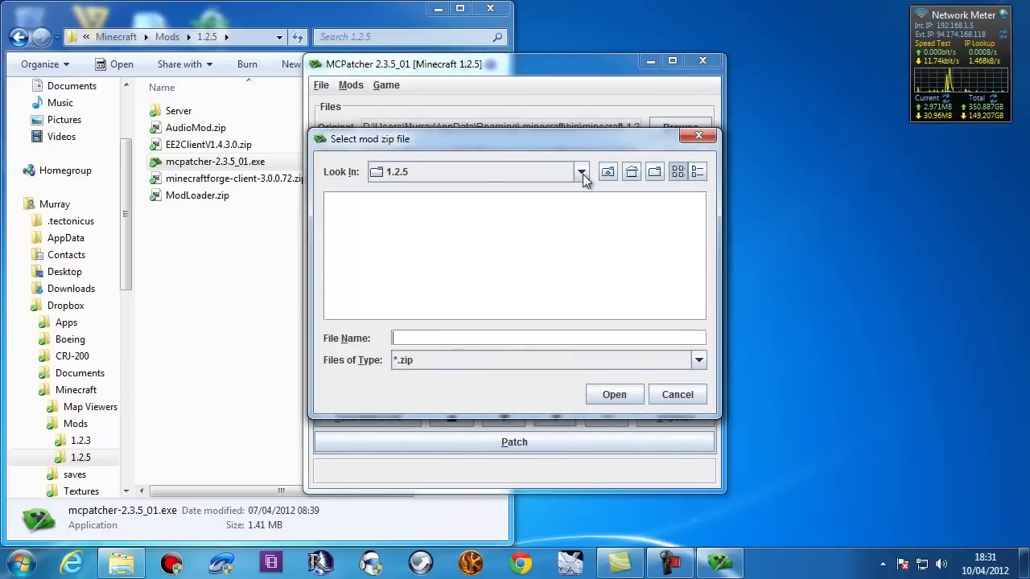
{"action": "left_click", "coordinate": [581, 172]}
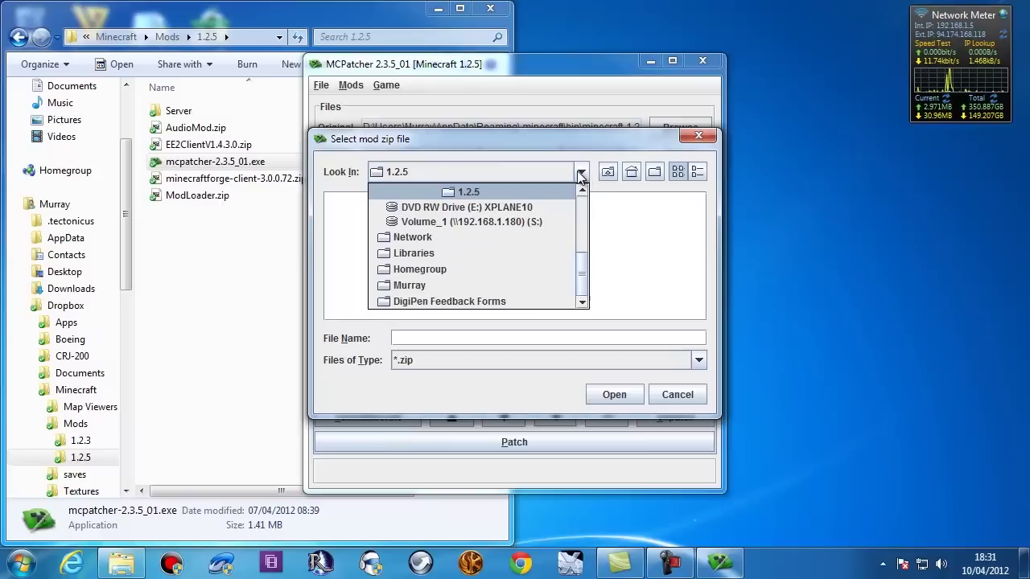
{"action": "left_click", "coordinate": [427, 283]}
{"action": "double_click", "coordinate": [362, 299]}
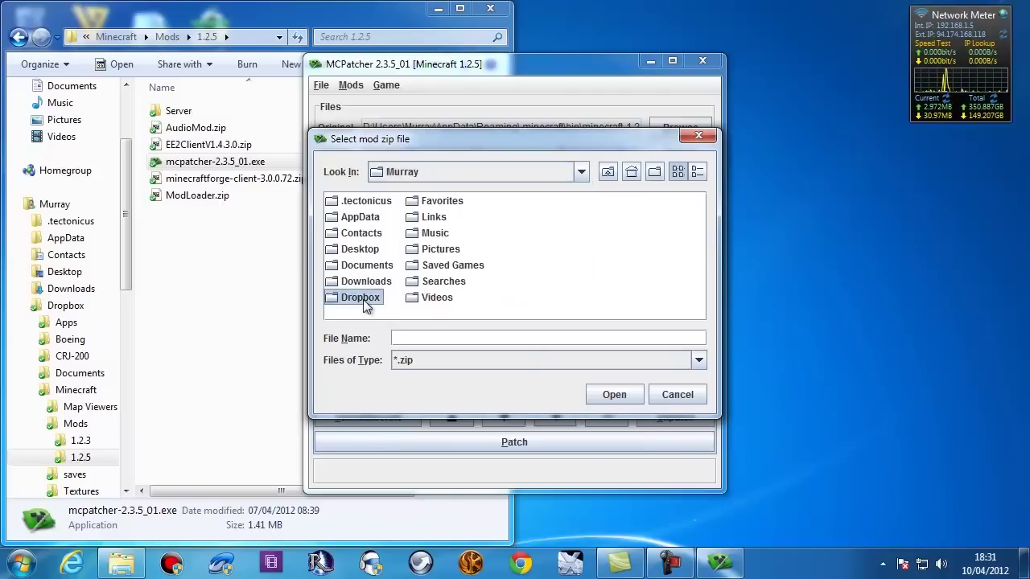
{"action": "left_click", "coordinate": [357, 278]}
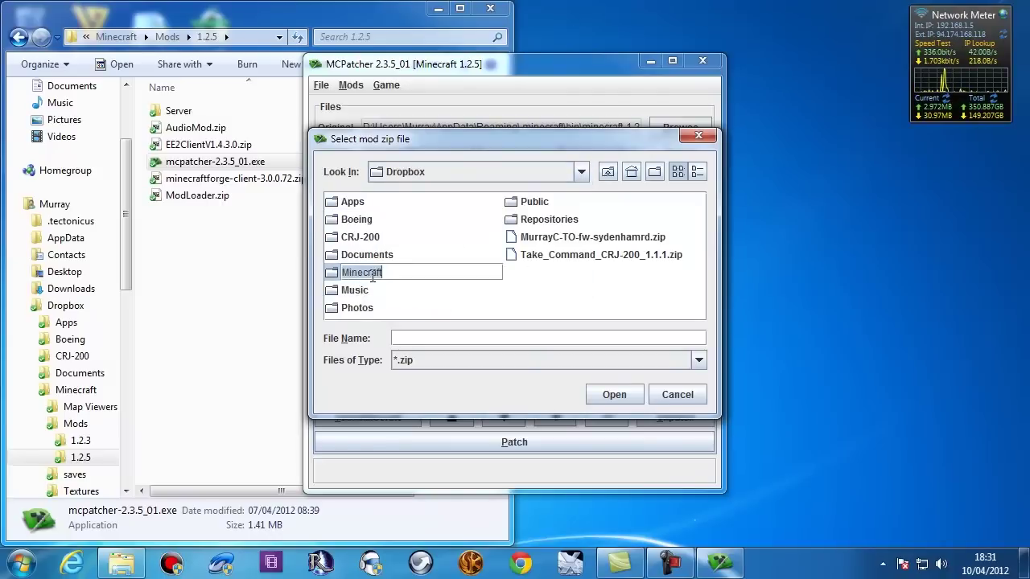
{"action": "double_click", "coordinate": [358, 273]}
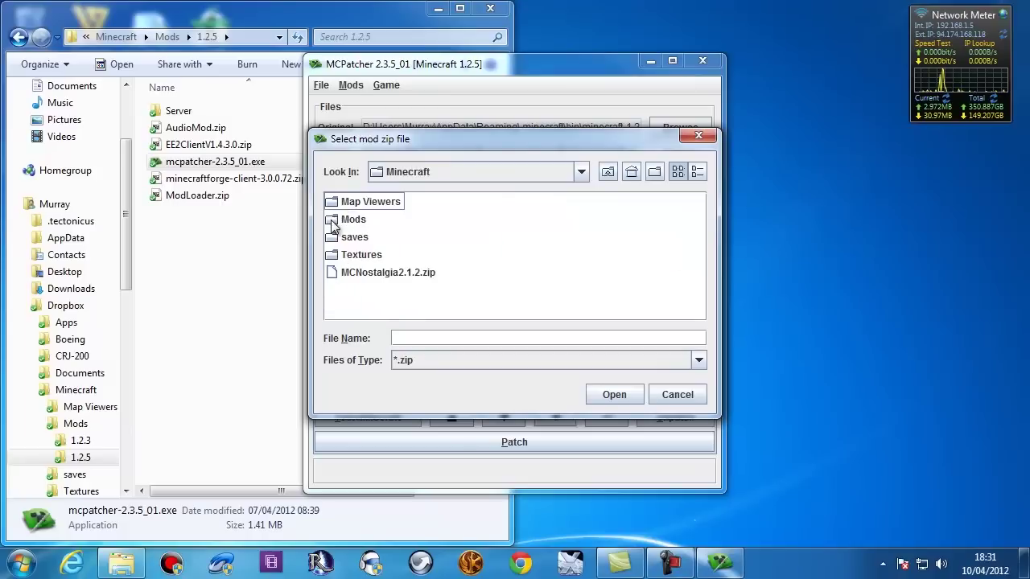
{"action": "double_click", "coordinate": [354, 219]}
{"action": "left_click", "coordinate": [354, 221]}
{"action": "double_click", "coordinate": [354, 221]}
{"action": "left_click", "coordinate": [336, 223]}
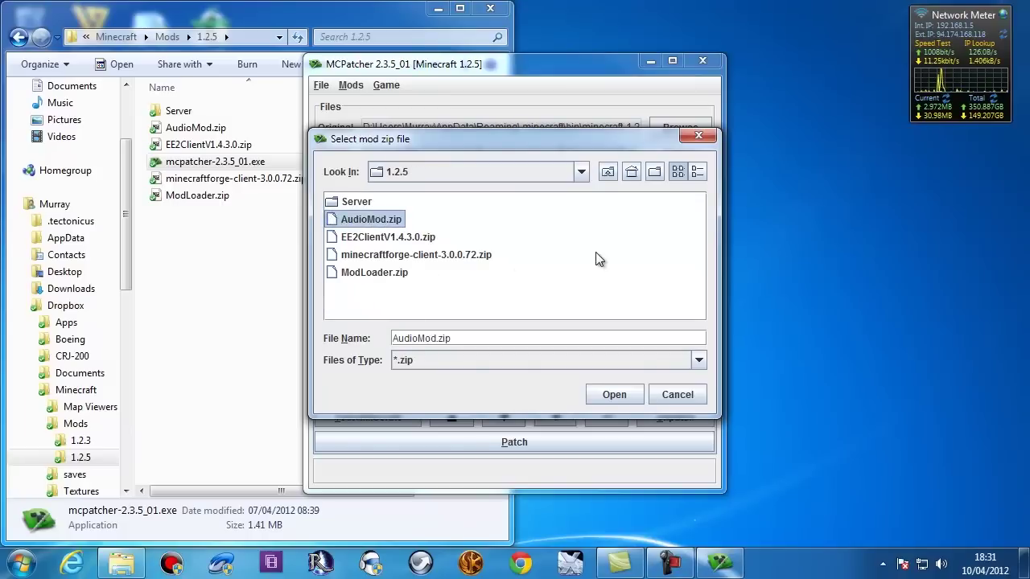
- Add ModLoader.zip to the mod list with all its listed files
{"action": "left_click", "coordinate": [354, 272]}
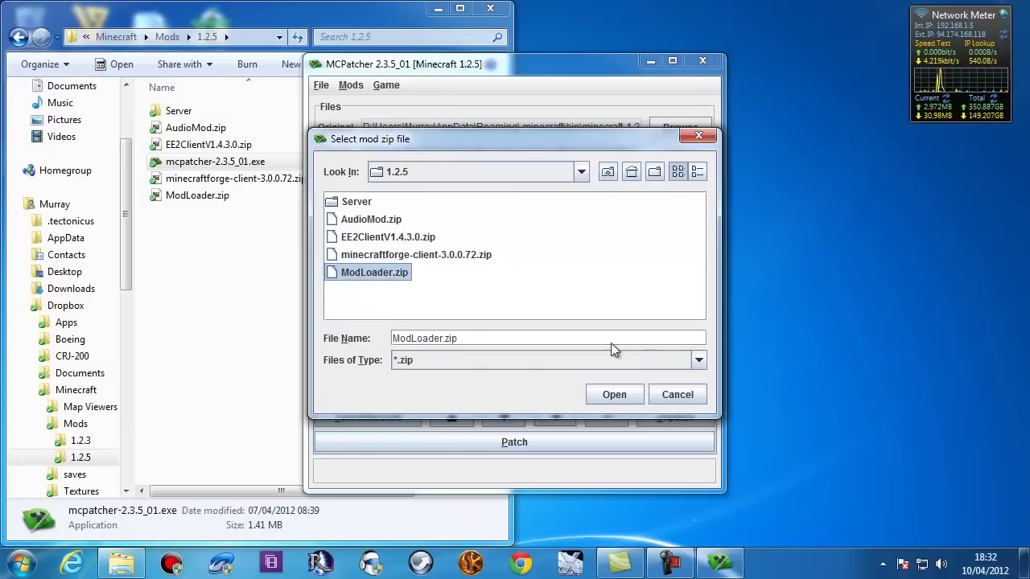
{"action": "left_click", "coordinate": [628, 393]}
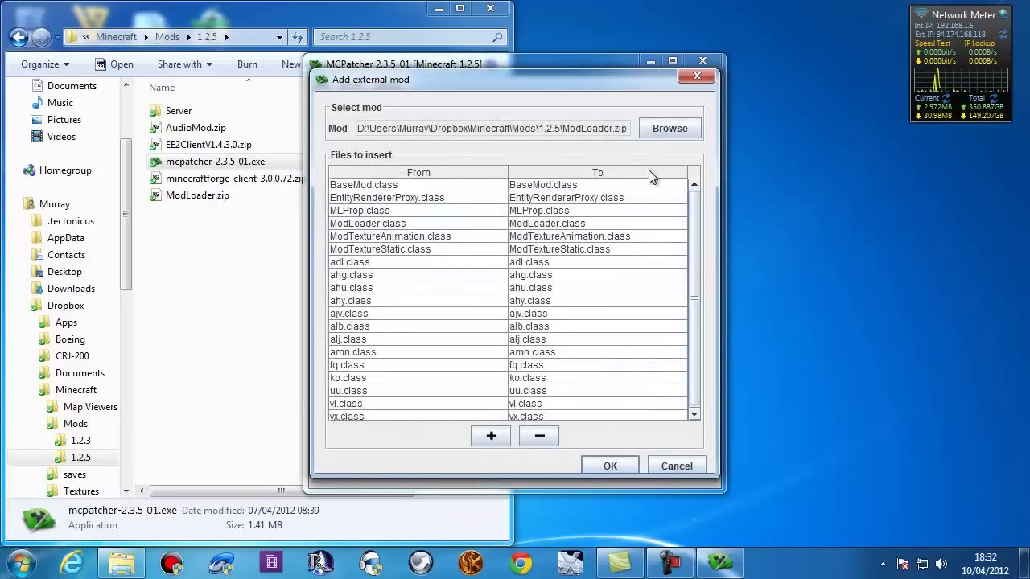
{"action": "left_click", "coordinate": [611, 466]}
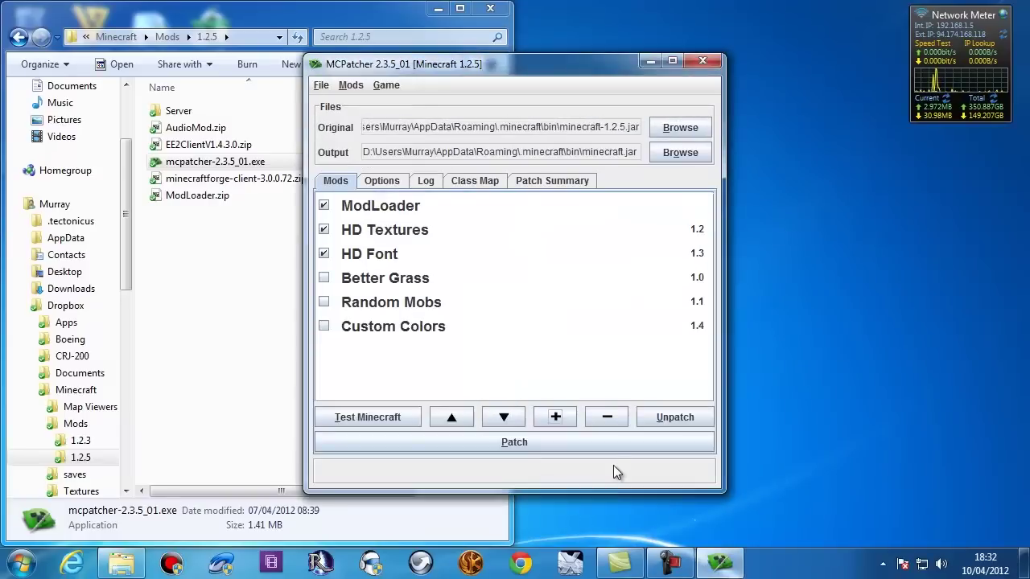
- Add AudioMod.zip to the mod list, using the archive's root folder as the content for minecraft.jar
{"action": "left_click", "coordinate": [555, 422]}
{"action": "double_click", "coordinate": [354, 219]}
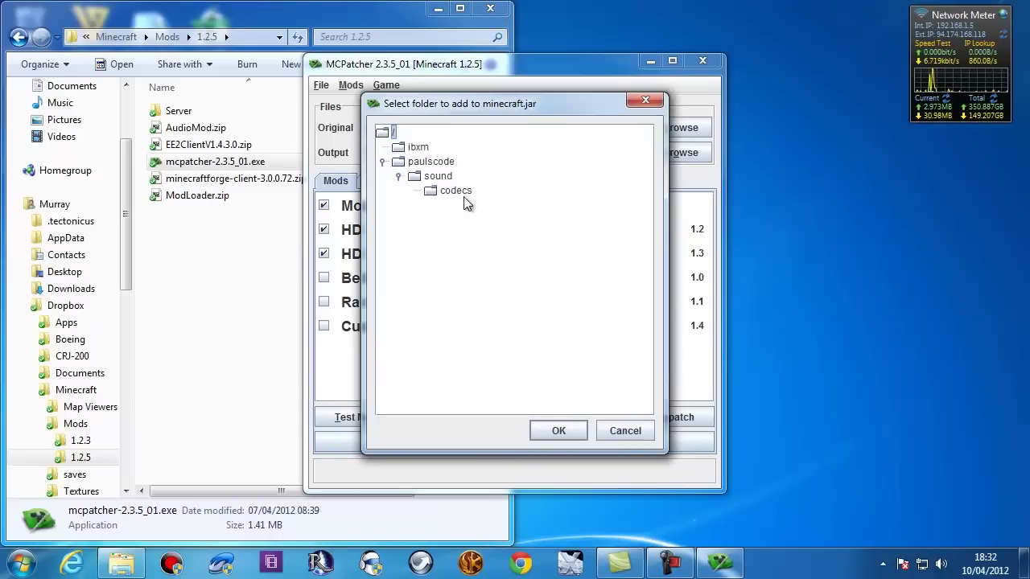
{"action": "left_click", "coordinate": [554, 431]}
{"action": "left_click", "coordinate": [596, 460]}
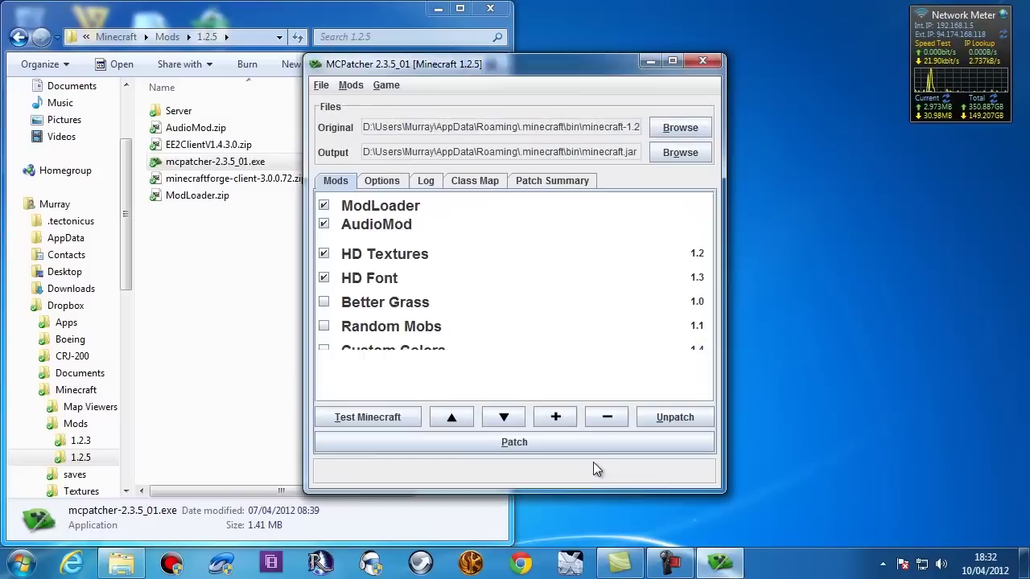
- Add minecraftforge-client-3.0.0.72.zip to the mod list with all its listed files
{"action": "left_click", "coordinate": [555, 419]}
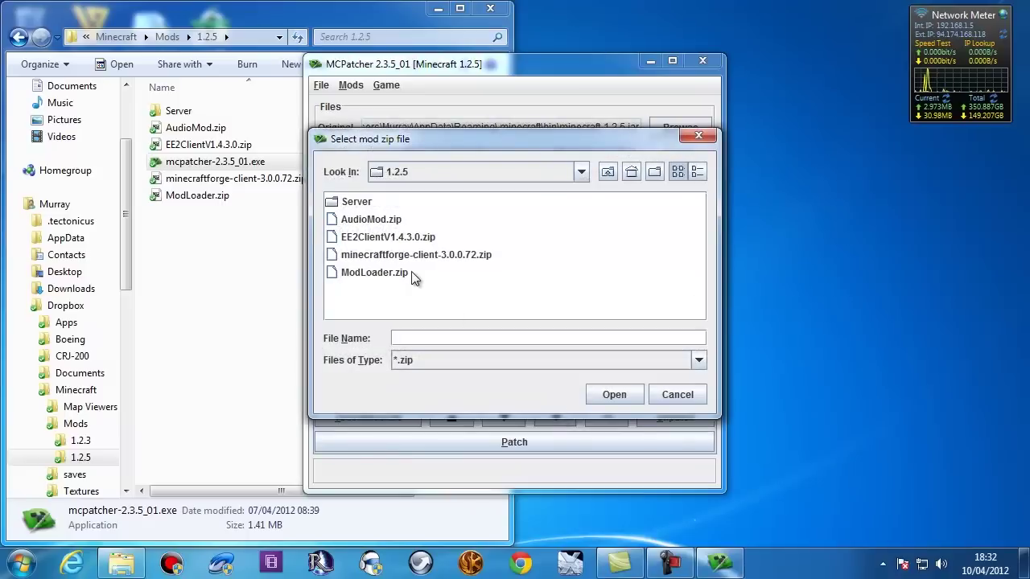
{"action": "double_click", "coordinate": [407, 254]}
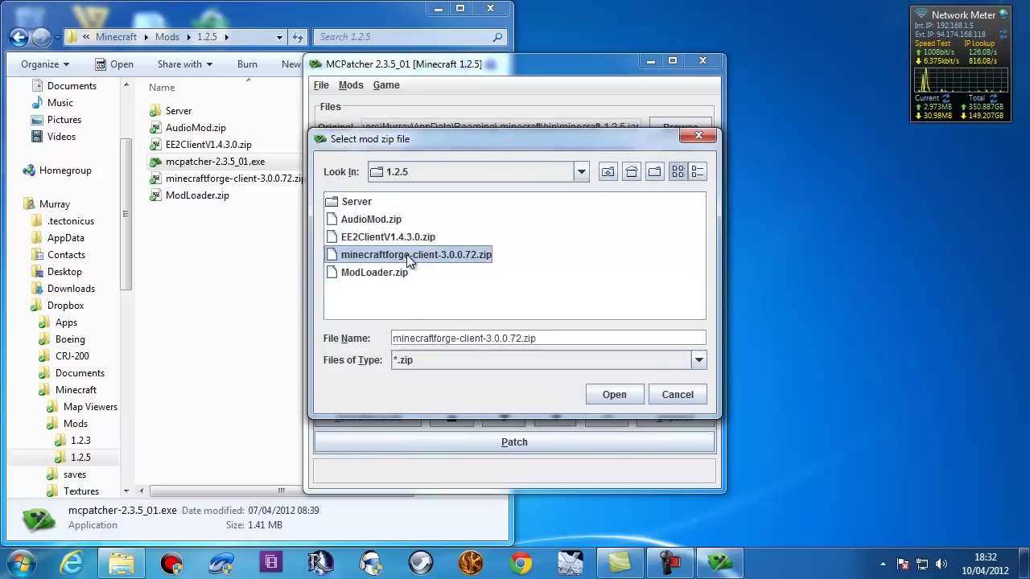
{"action": "left_click", "coordinate": [557, 431]}
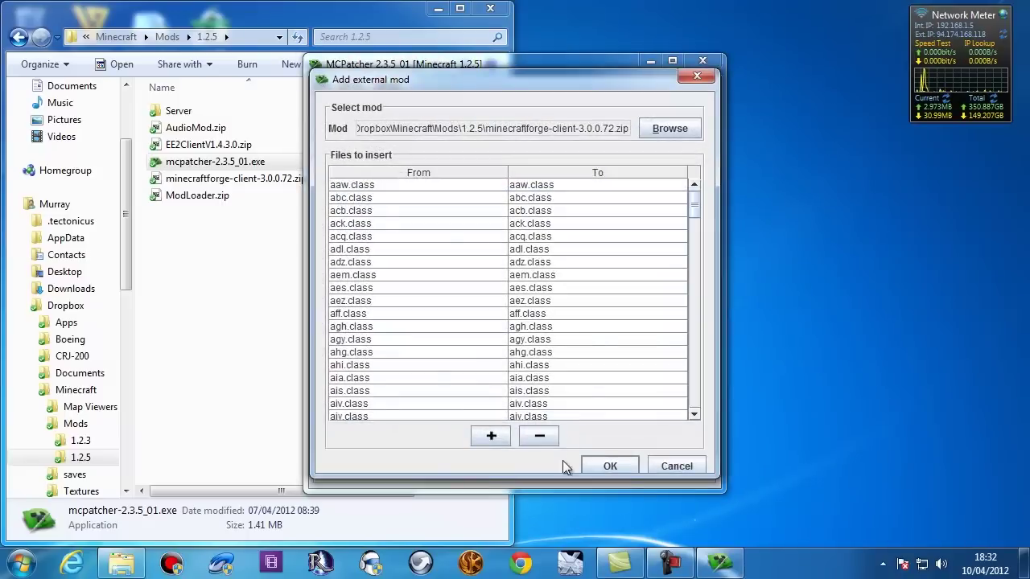
{"action": "left_click", "coordinate": [603, 464]}
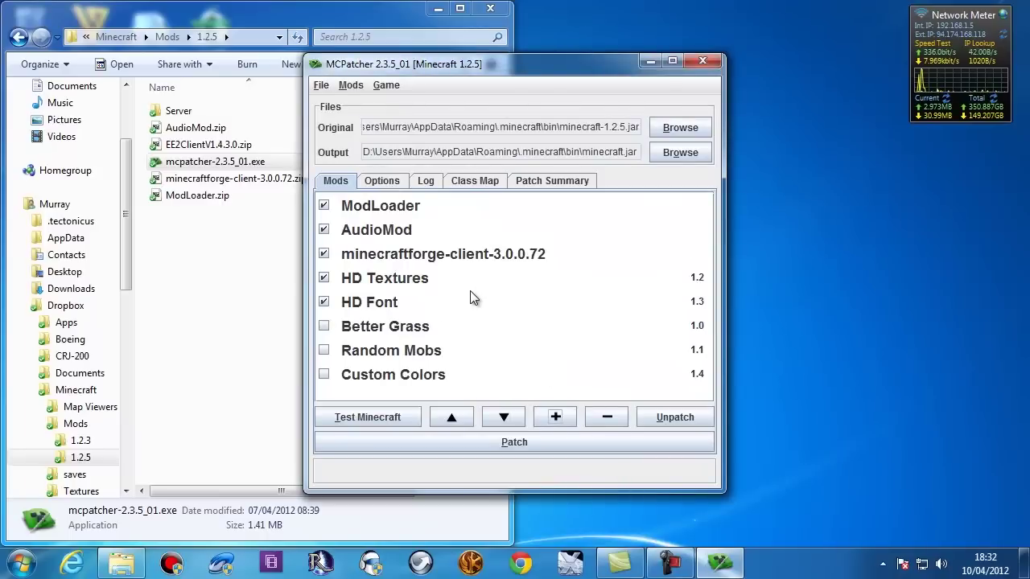
- Patch minecraft.jar with the enabled mods, continuing despite the conflict between ModLoader and minecraftforge-client-3.0.0.72
{"action": "left_click", "coordinate": [507, 448]}
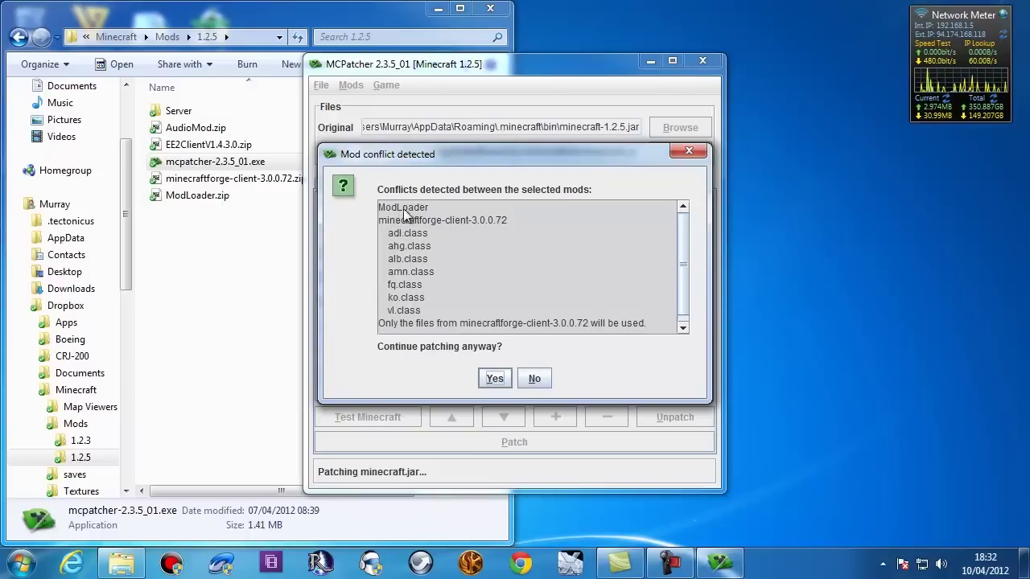
{"action": "left_click_drag", "start_coordinate": [684, 247], "coordinate": [684, 274]}
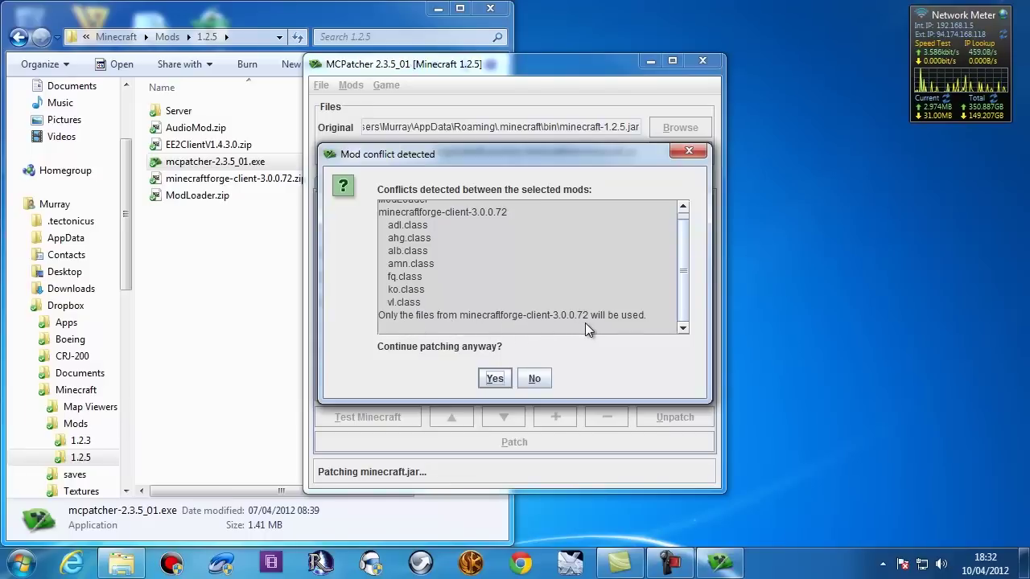
{"action": "left_click", "coordinate": [495, 379]}
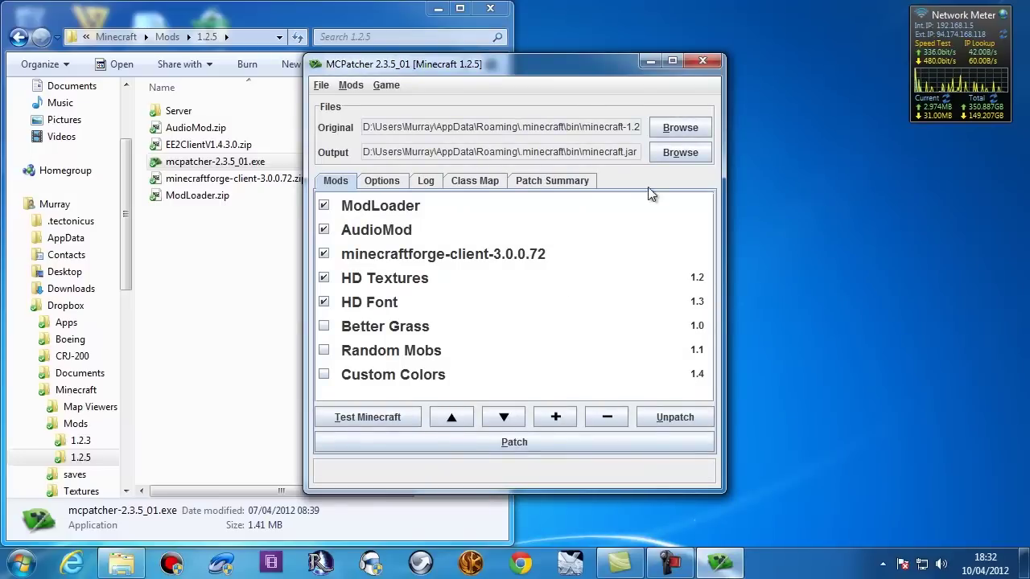
- Close MCPatcher, then test the patched Minecraft by logging in with the saved account and quitting from the main menu
{"action": "left_click", "coordinate": [697, 61]}
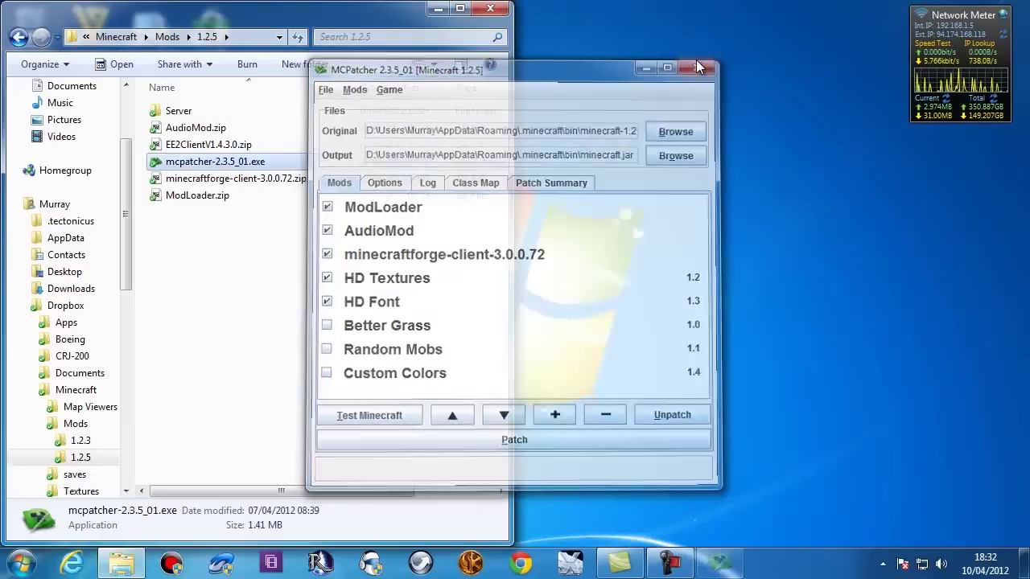
{"action": "left_click", "coordinate": [438, 8]}
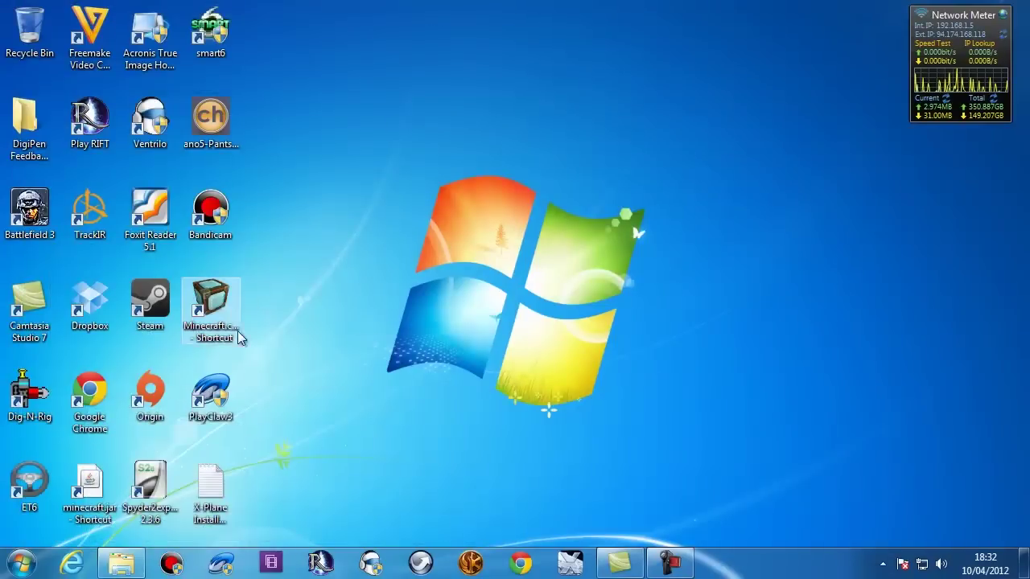
{"action": "double_click", "coordinate": [214, 298]}
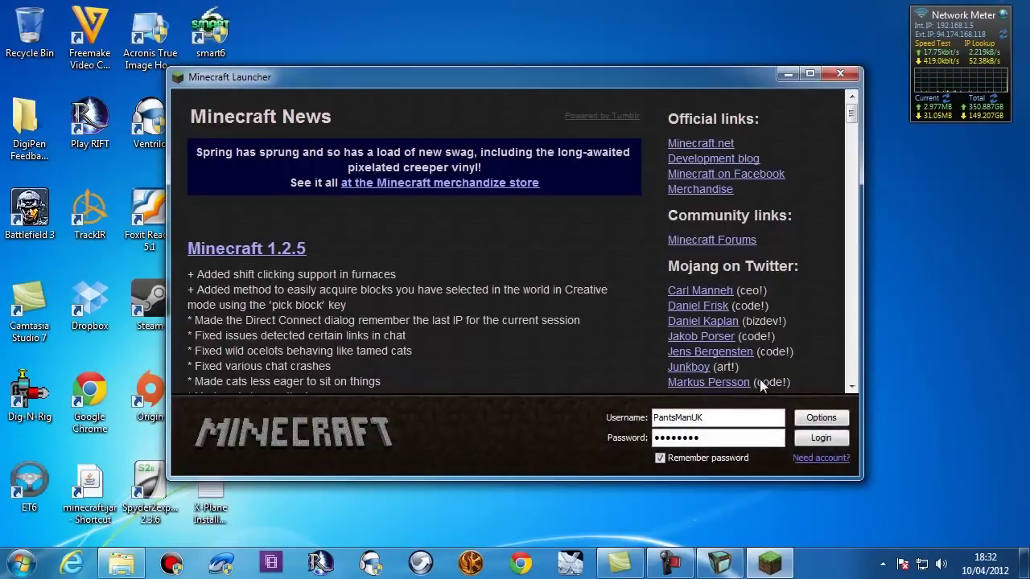
{"action": "left_click", "coordinate": [821, 437]}
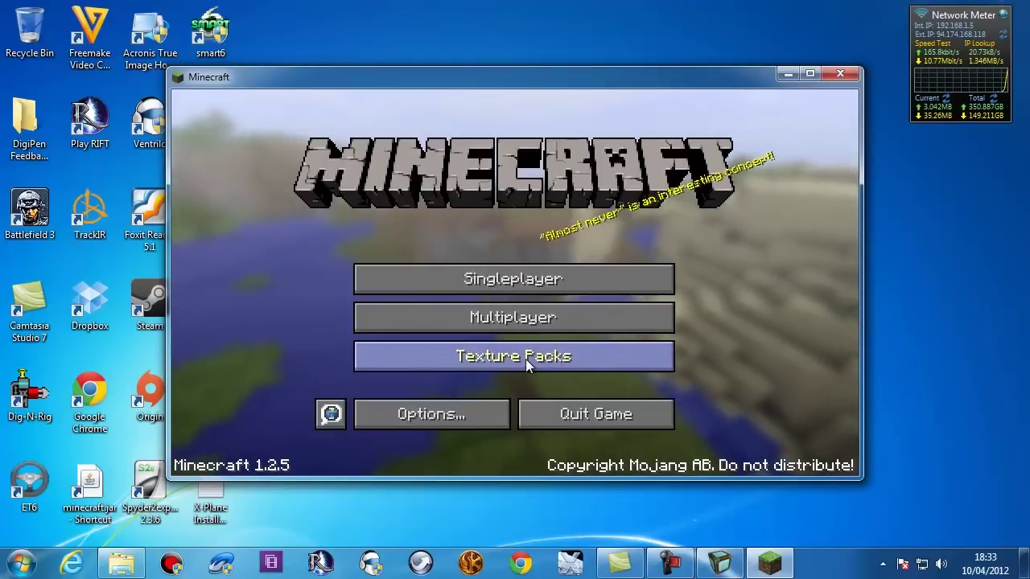
{"action": "left_click", "coordinate": [573, 415]}
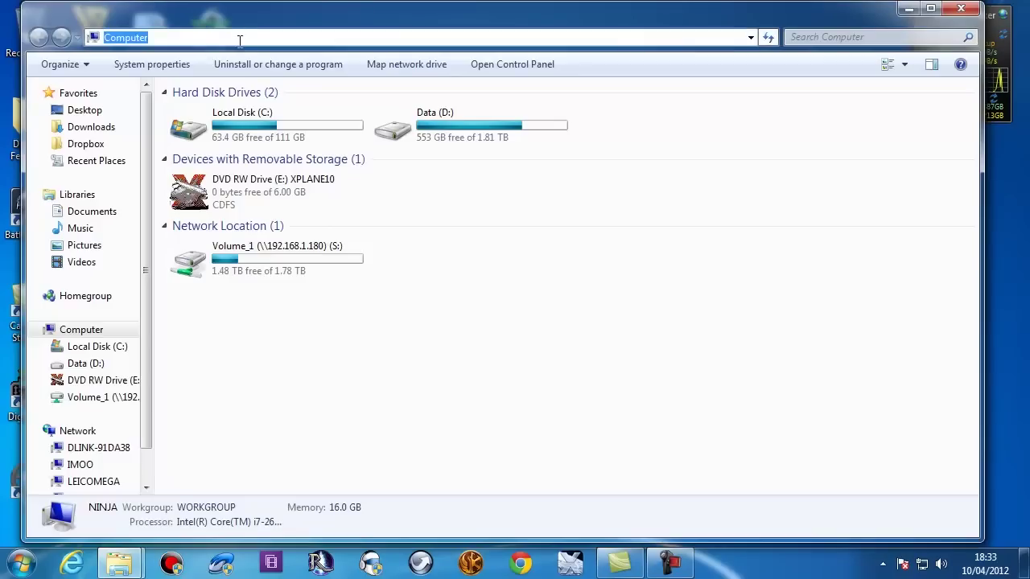
- Go to %appdata% and open the texturepacks folder inside .minecraft
{"action": "type", "text": "%appd"}
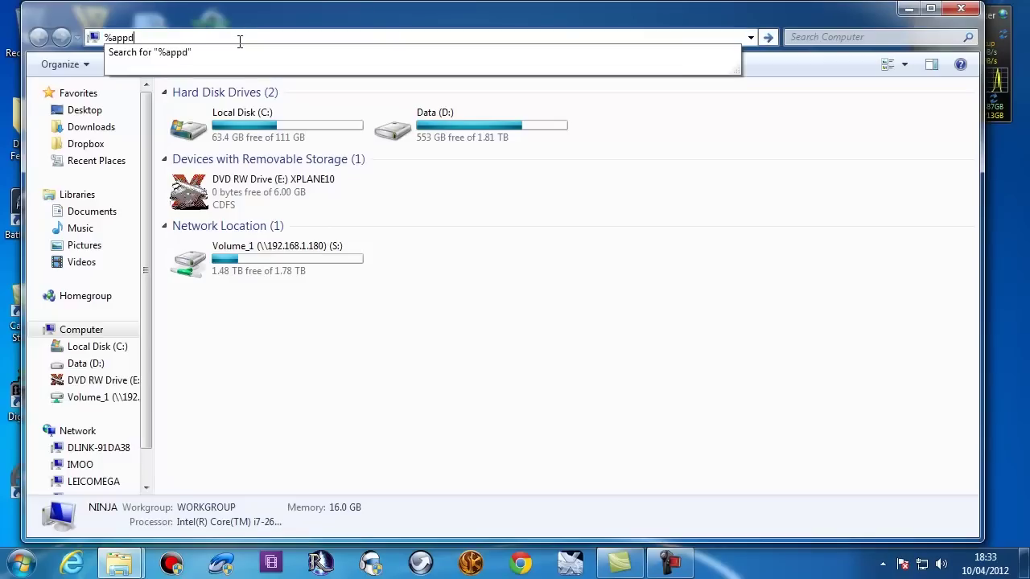
{"action": "type", "text": "ata%"}
{"action": "key", "text": "Return"}
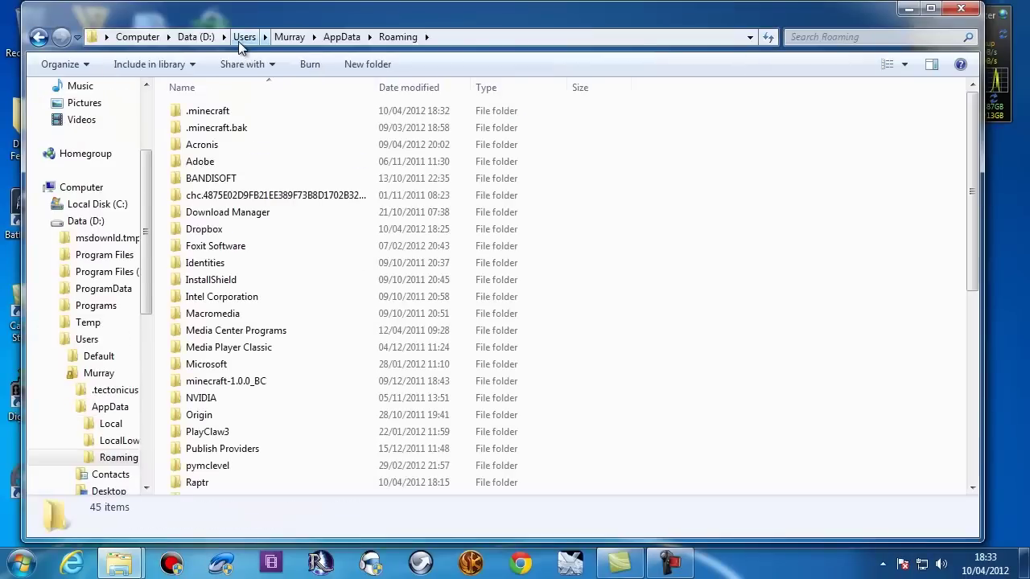
{"action": "double_click", "coordinate": [224, 110]}
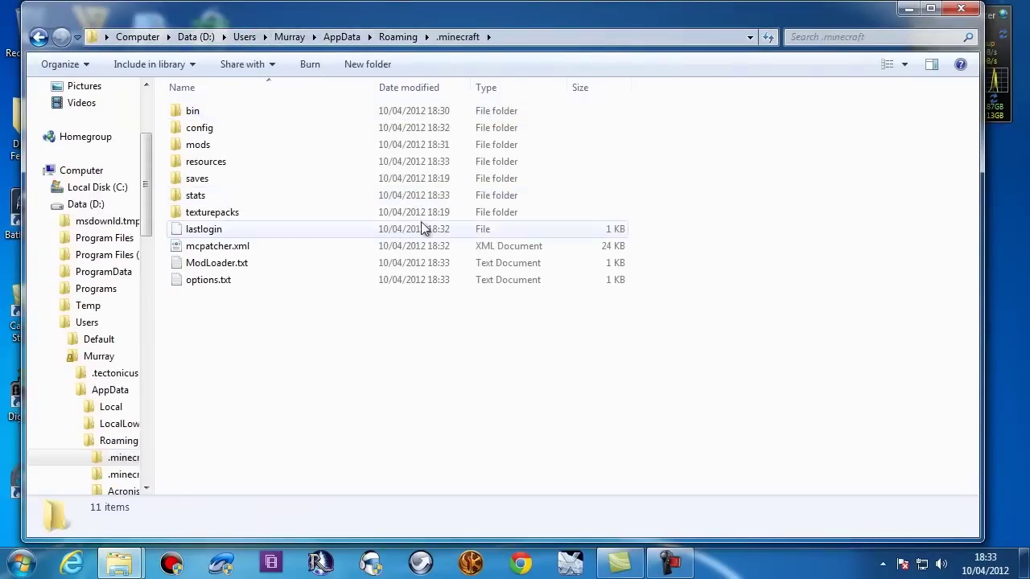
{"action": "double_click", "coordinate": [219, 212]}
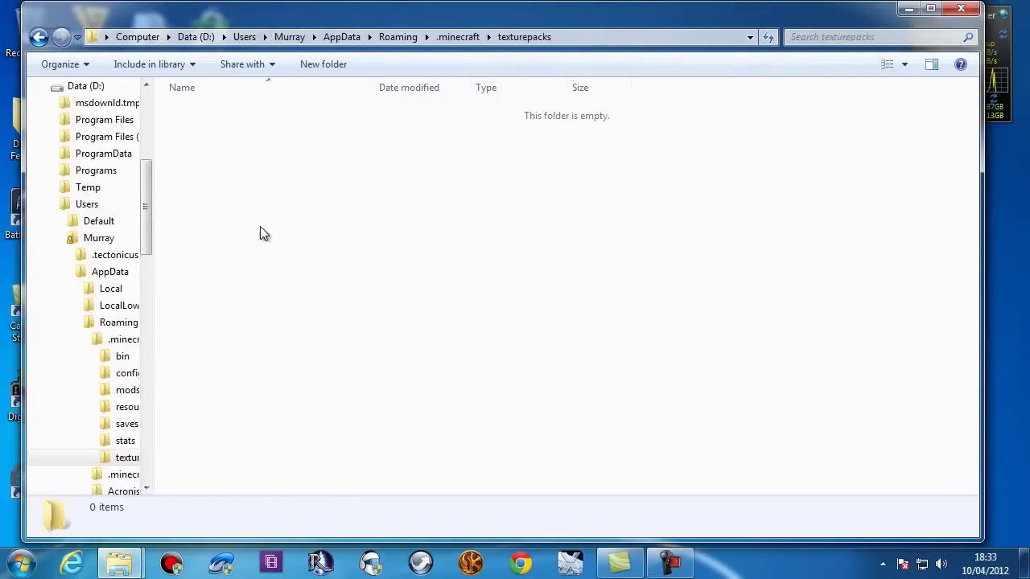
- Copy Sphax PureBDCraft 128x.zip from the .minecraft.bak texturepacks folder into the .minecraft texturepacks folder and open that folder
{"action": "left_click", "coordinate": [125, 474]}
{"action": "left_click", "coordinate": [214, 214]}
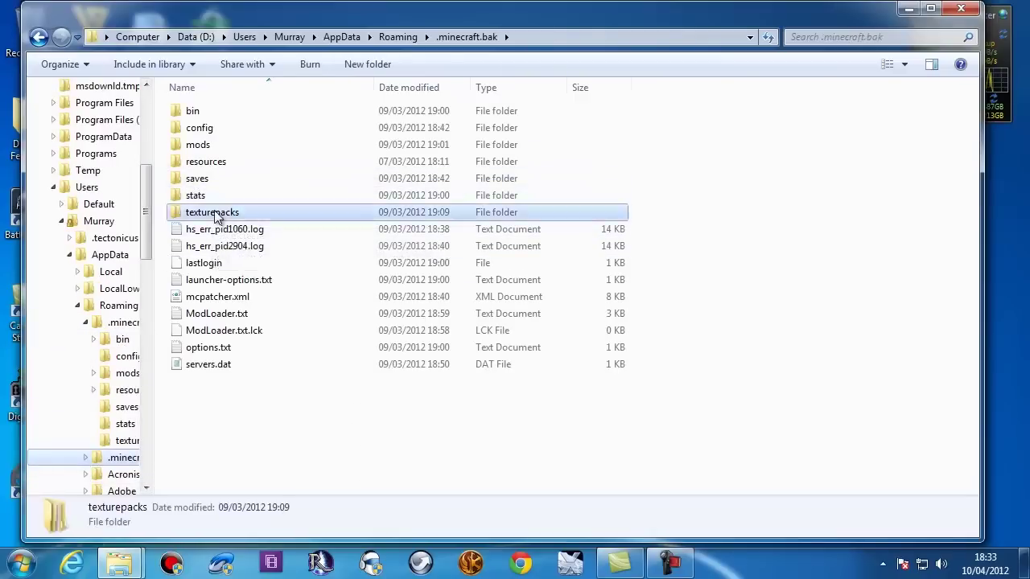
{"action": "double_click", "coordinate": [214, 214]}
{"action": "left_click", "coordinate": [259, 129]}
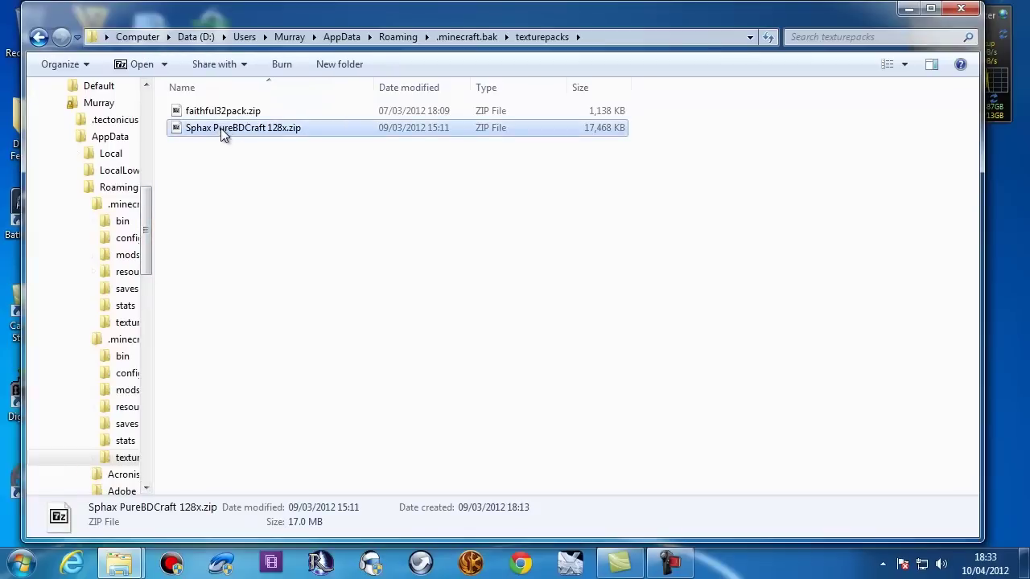
{"action": "left_click_drag", "start_coordinate": [220, 128], "coordinate": [249, 205]}
{"action": "left_click_drag", "start_coordinate": [236, 130], "coordinate": [114, 324]}
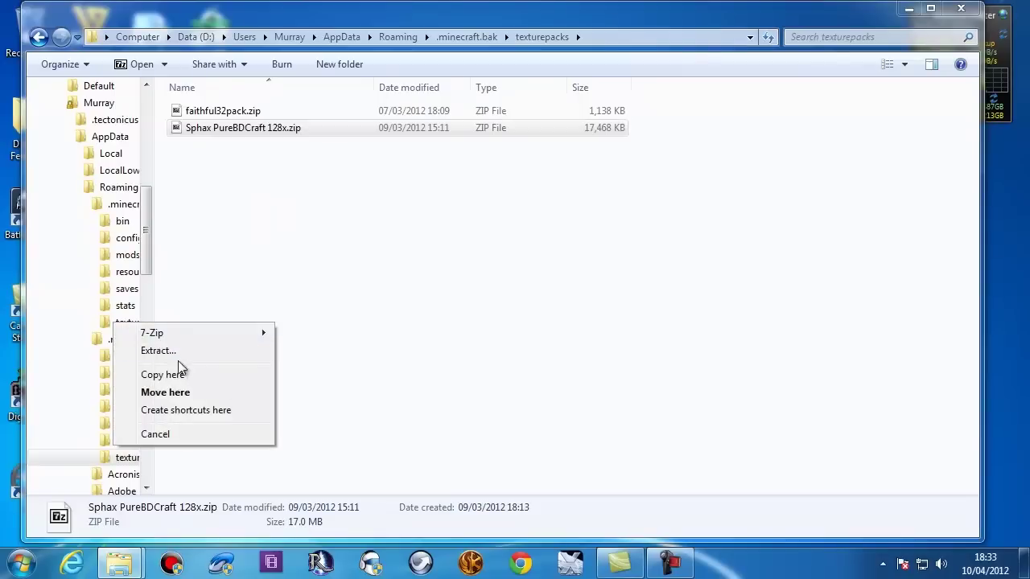
{"action": "left_click", "coordinate": [149, 376]}
{"action": "left_click", "coordinate": [130, 323]}
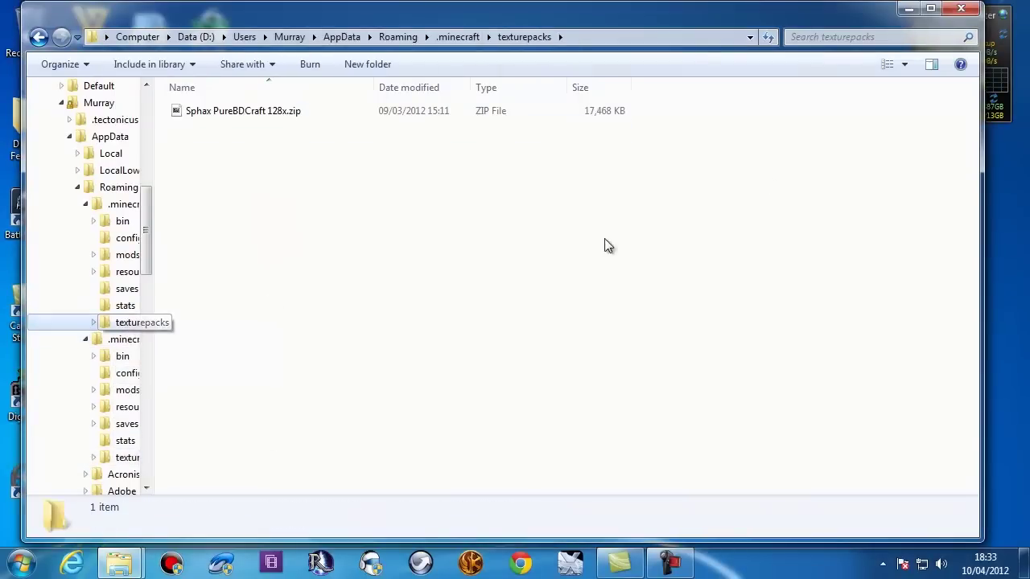
- Launch Minecraft from the desktop and log in with the saved account
{"action": "key", "text": "super+d"}
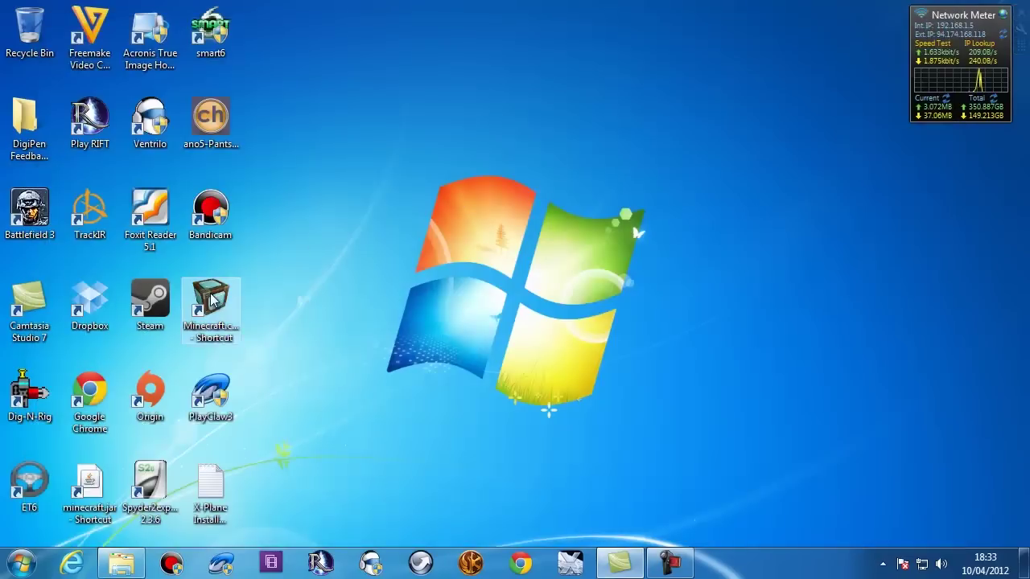
{"action": "double_click", "coordinate": [213, 300]}
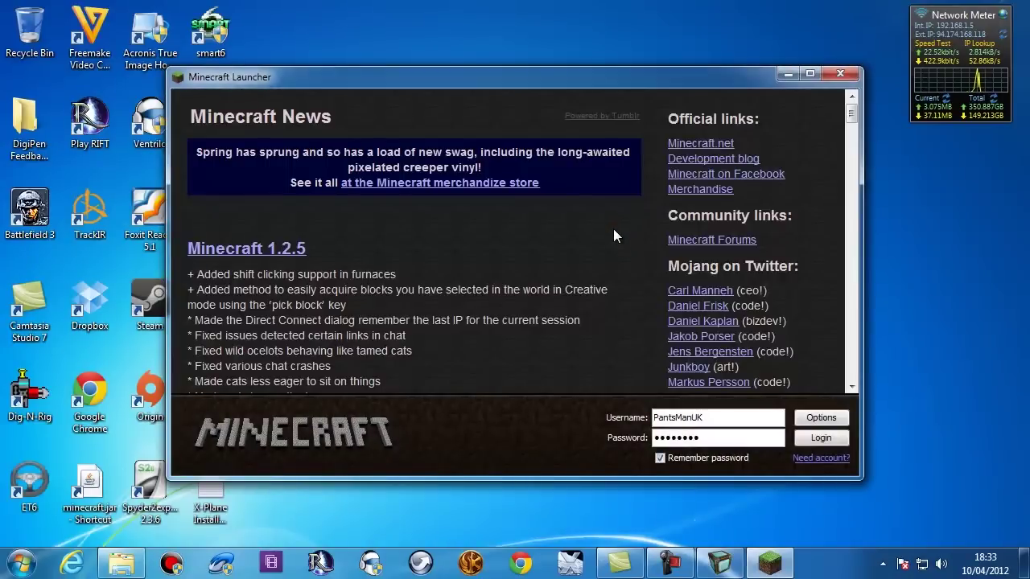
{"action": "left_click", "coordinate": [821, 436]}
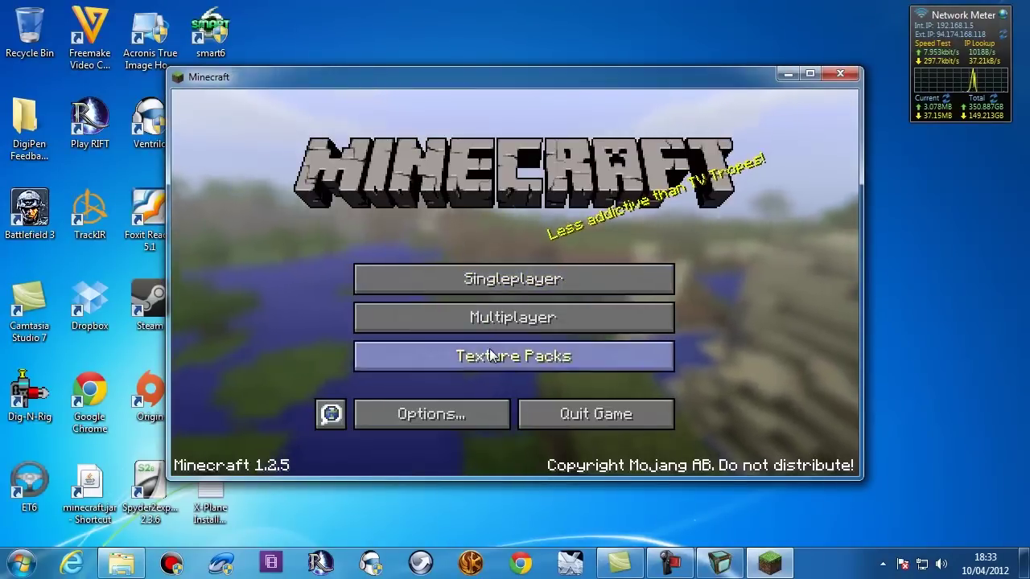
- Switch the game to the Sphax PureBDCraft 128x.zip texture pack and quit Minecraft
{"action": "left_click", "coordinate": [519, 354]}
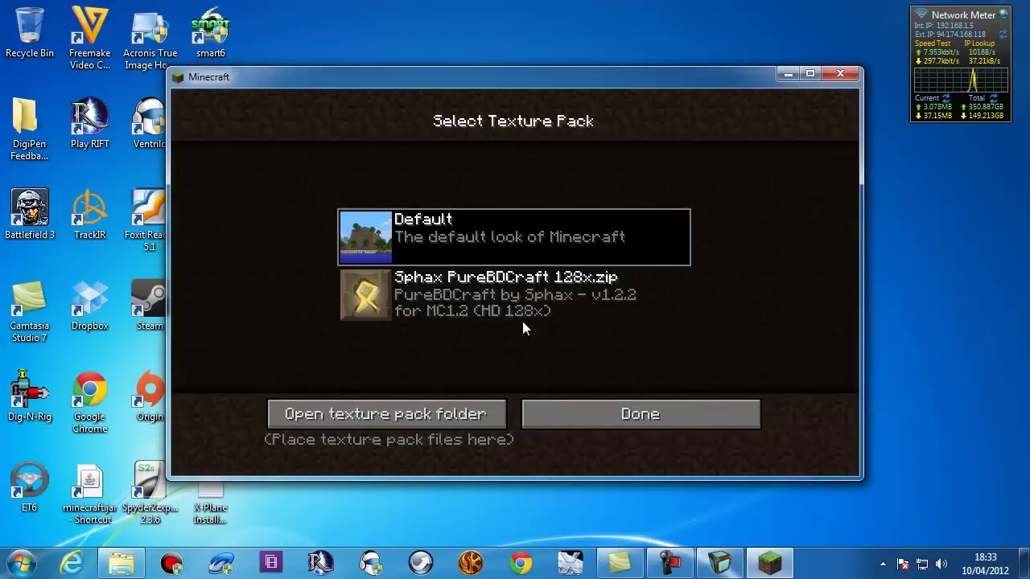
{"action": "left_click", "coordinate": [469, 284]}
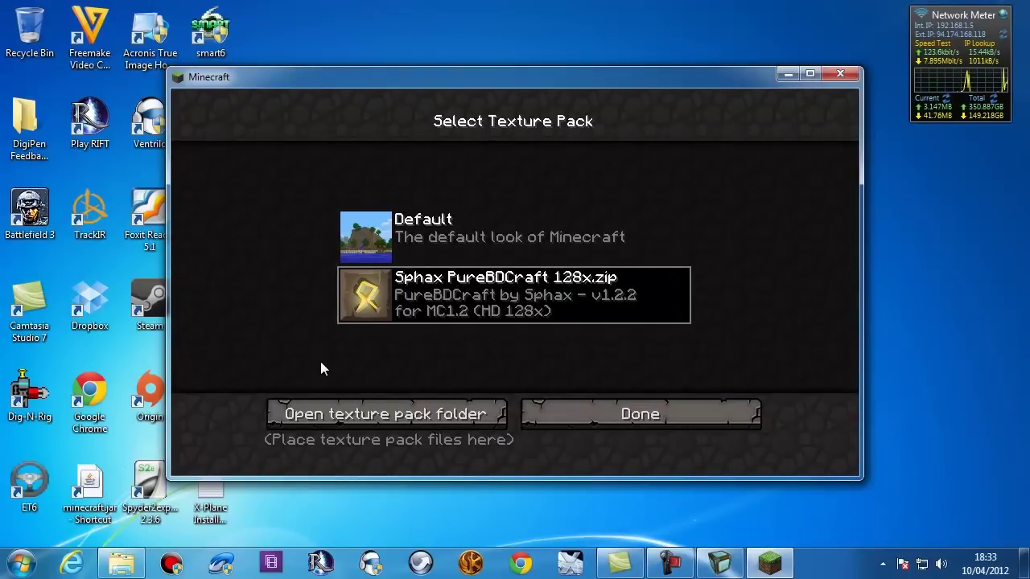
{"action": "left_click", "coordinate": [740, 415]}
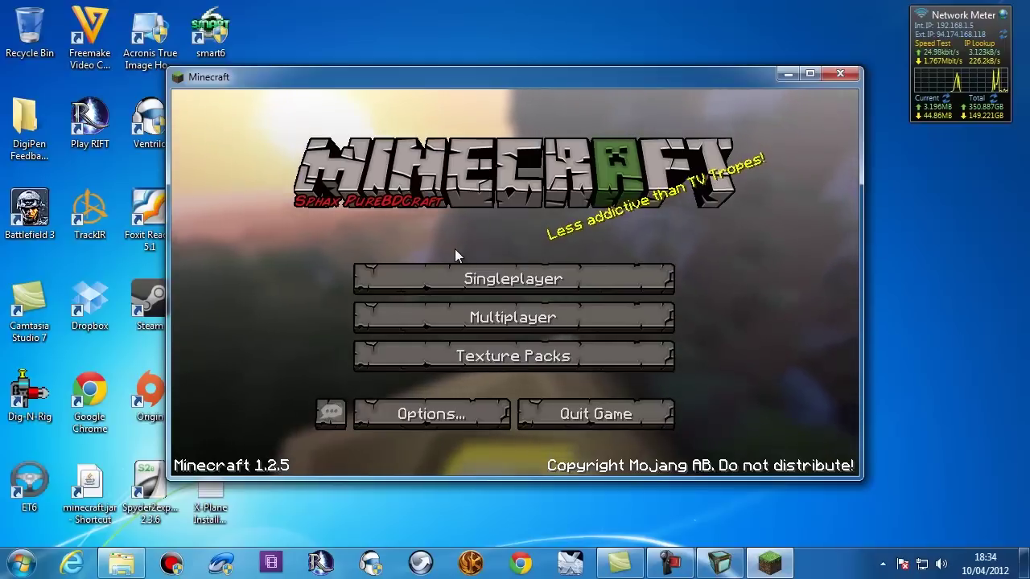
{"action": "left_click", "coordinate": [607, 416]}
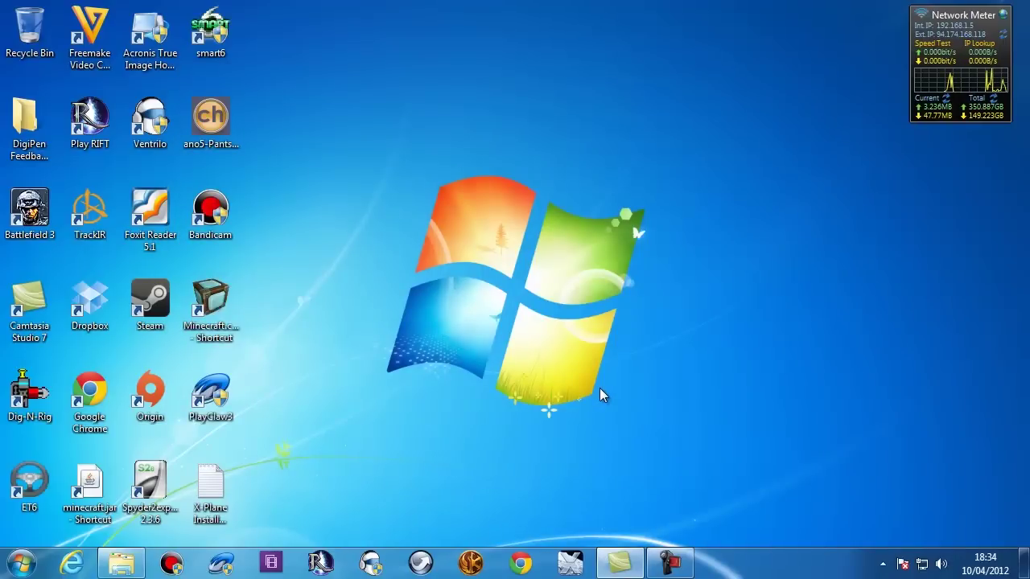
- Open EE2ClientV1.4.3.0.zip from the Dropbox folder Minecraft\Mods\1.2.5 to show its contents
{"action": "key", "text": "super+e"}
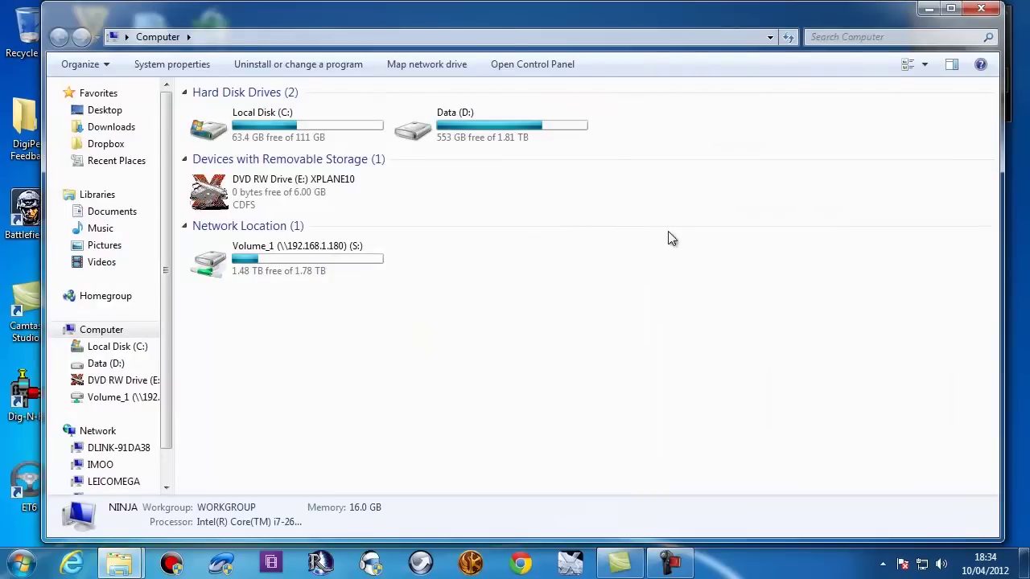
{"action": "left_click", "coordinate": [105, 143]}
{"action": "double_click", "coordinate": [228, 178]}
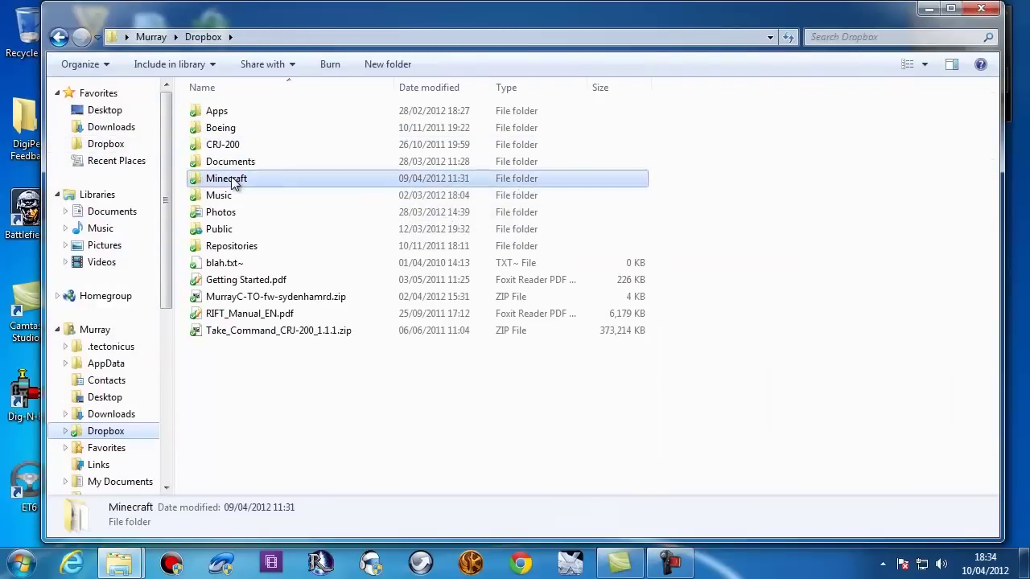
{"action": "double_click", "coordinate": [219, 128]}
{"action": "double_click", "coordinate": [209, 129]}
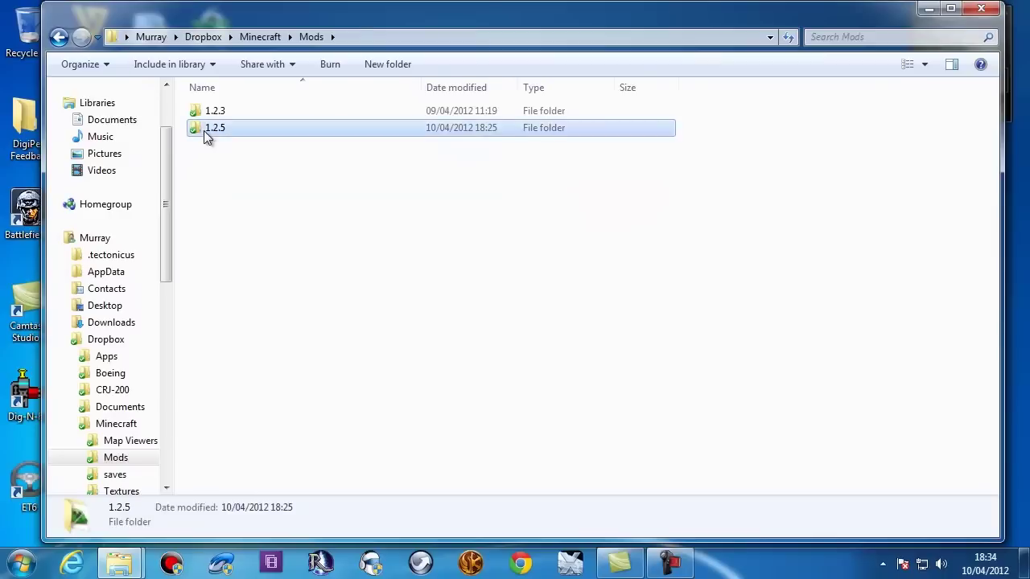
{"action": "left_click", "coordinate": [228, 148]}
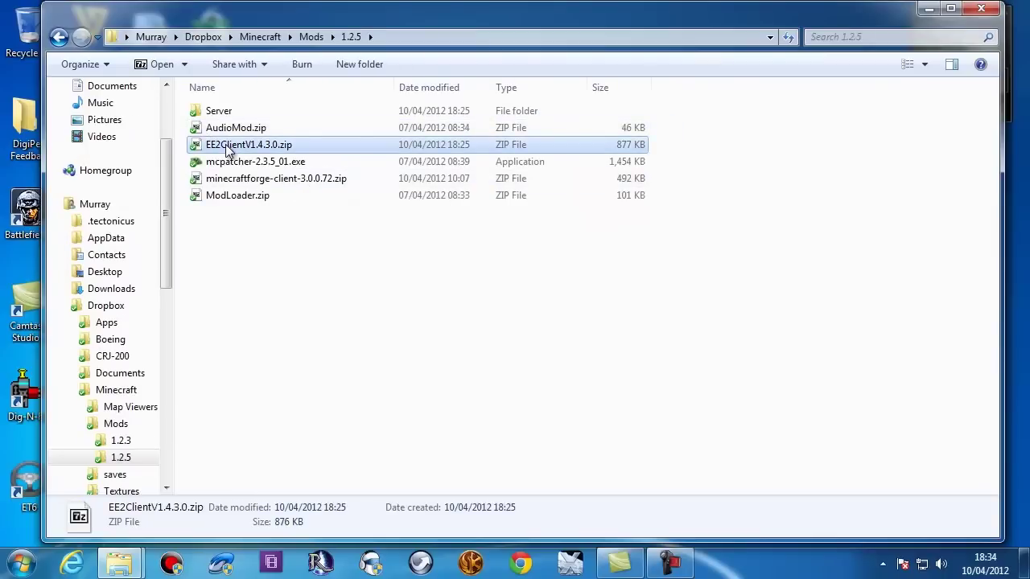
{"action": "double_click", "coordinate": [229, 148]}
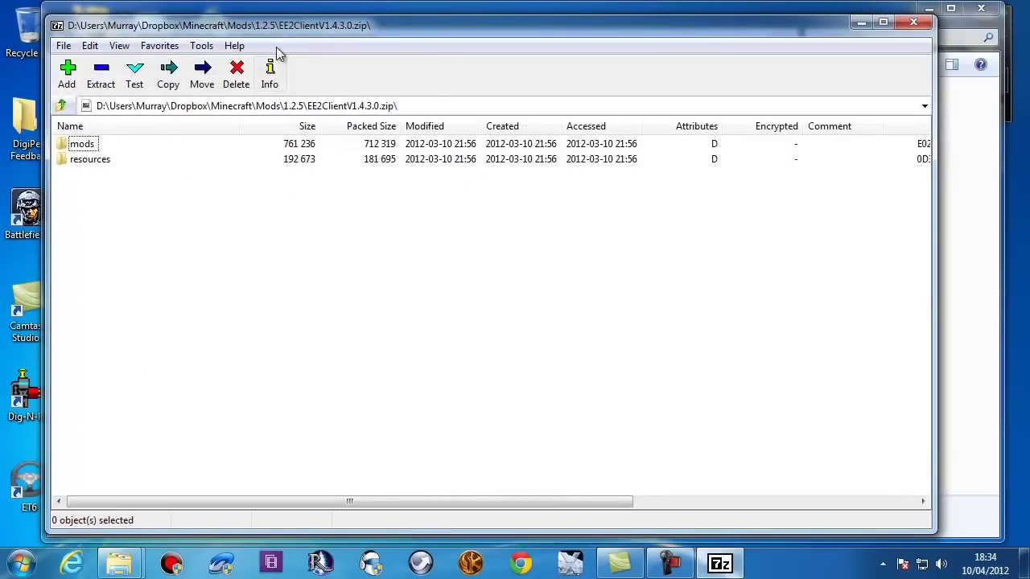
- Shrink and move the archive window, and lower the folder window so the archive's folders and the file list are both accessible
{"action": "left_click_drag", "start_coordinate": [278, 30], "coordinate": [321, 32]}
{"action": "left_click_drag", "start_coordinate": [975, 239], "coordinate": [769, 229]}
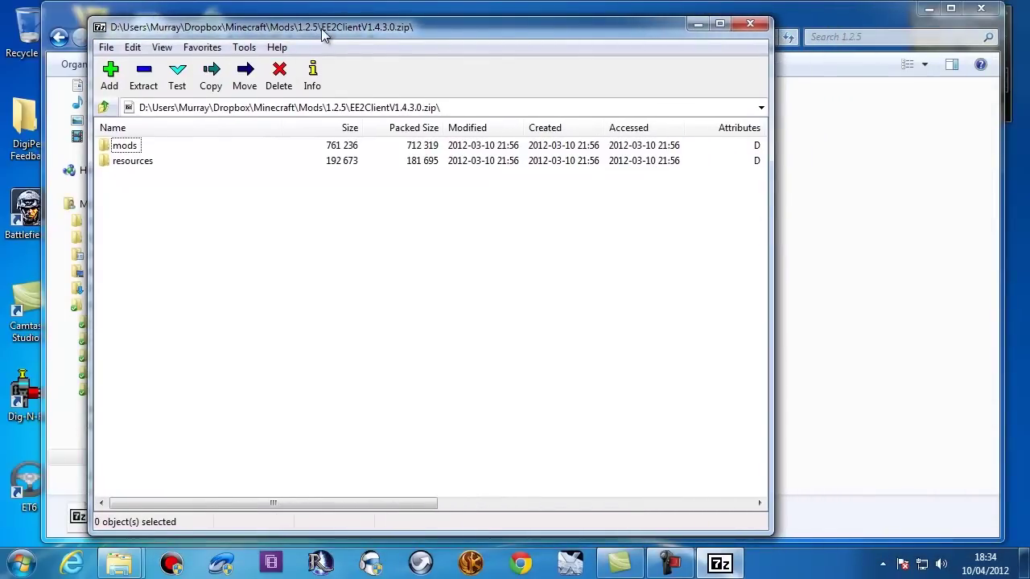
{"action": "left_click_drag", "start_coordinate": [323, 35], "coordinate": [573, 28]}
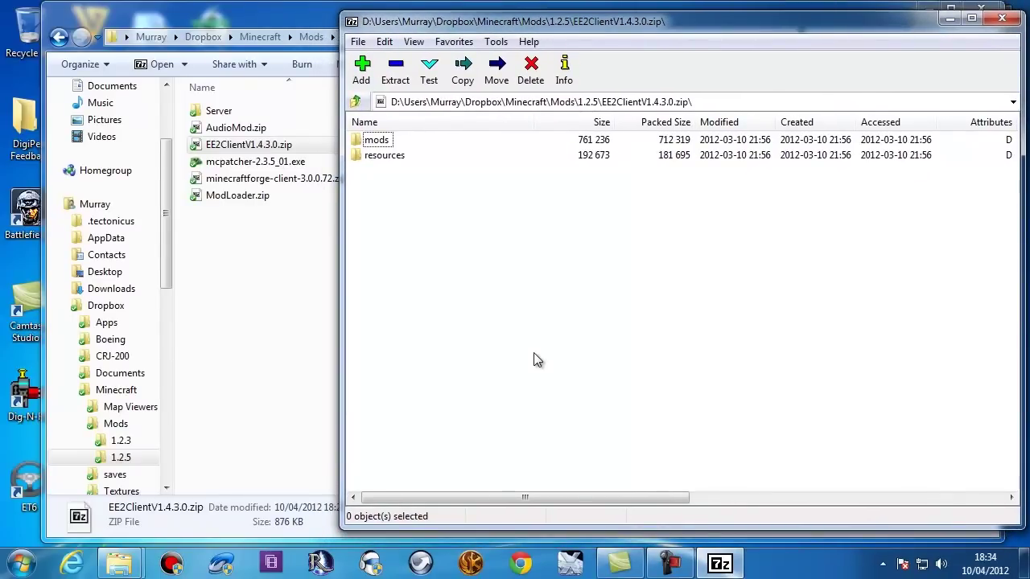
{"action": "left_click", "coordinate": [252, 300]}
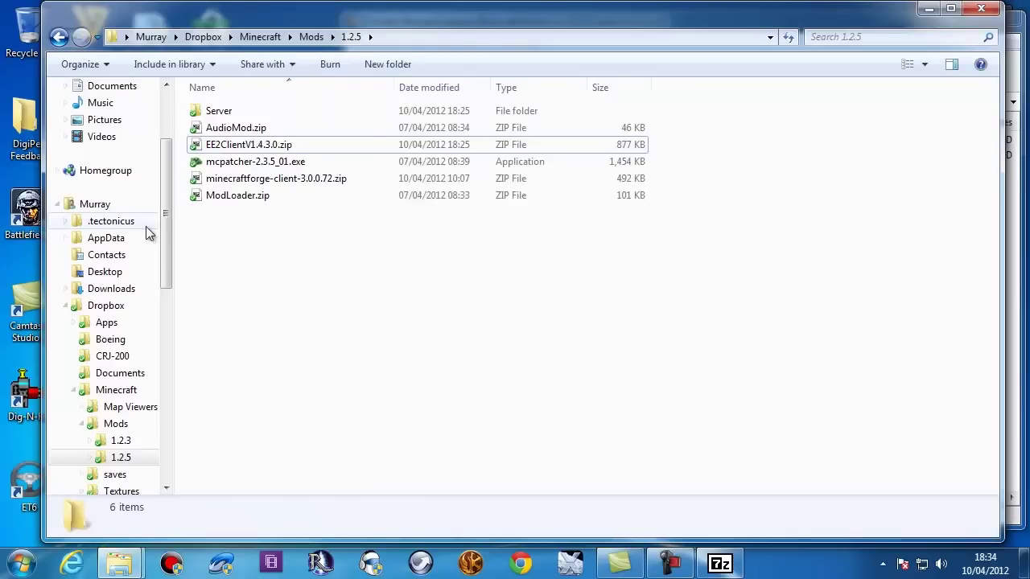
{"action": "left_click_drag", "start_coordinate": [167, 195], "coordinate": [175, 387]}
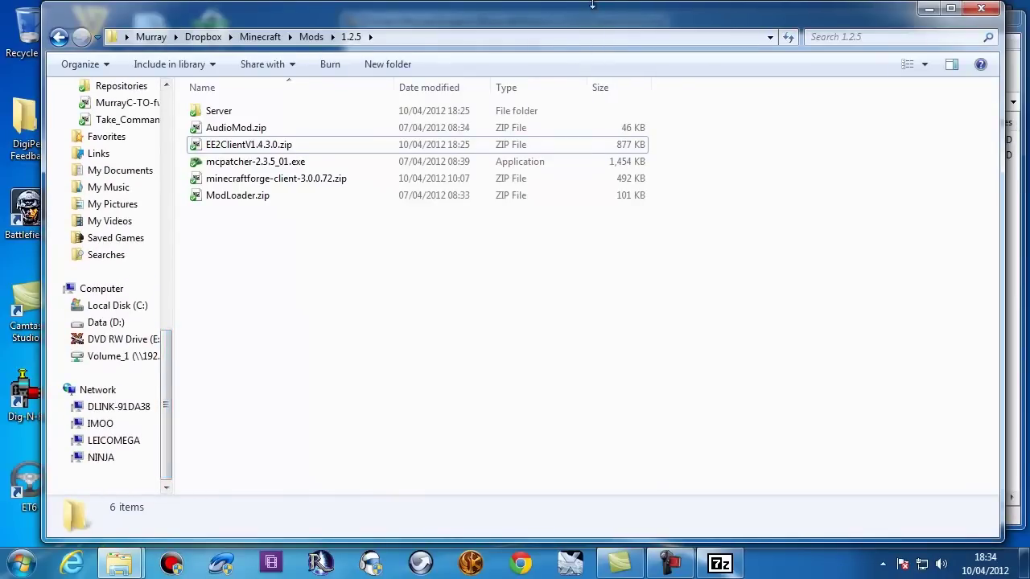
{"action": "left_click_drag", "start_coordinate": [593, 5], "coordinate": [604, 195]}
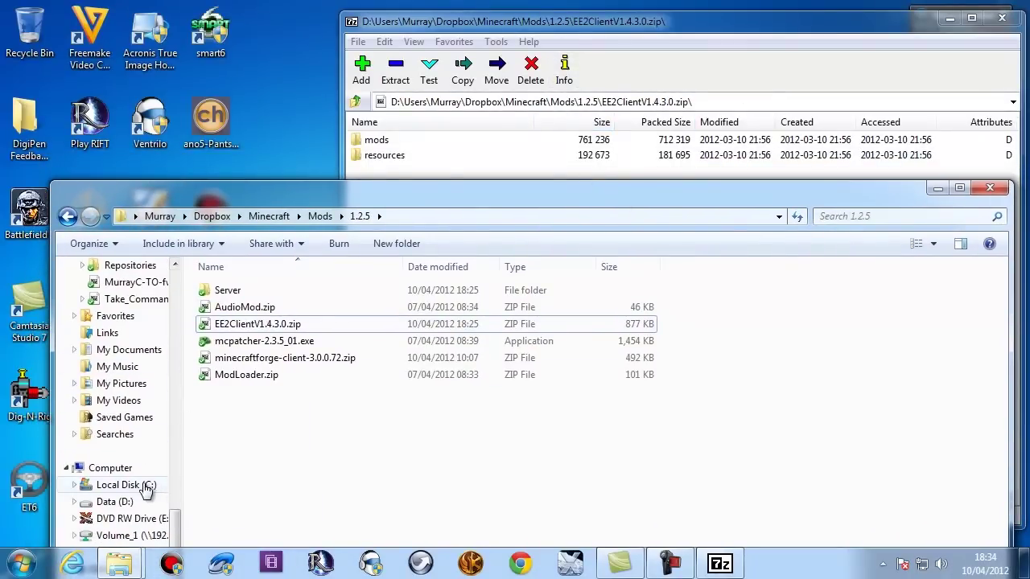
- Go to %appdata% in the folder window and open the .minecraft folder as the destination for the archive's contents
{"action": "left_click", "coordinate": [416, 215]}
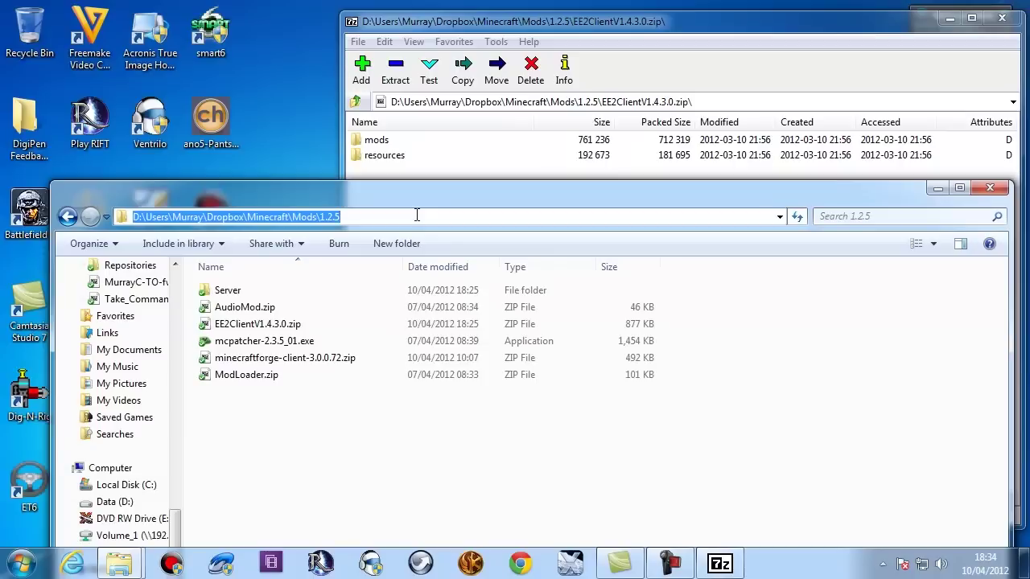
{"action": "type", "text": "%appdata%"}
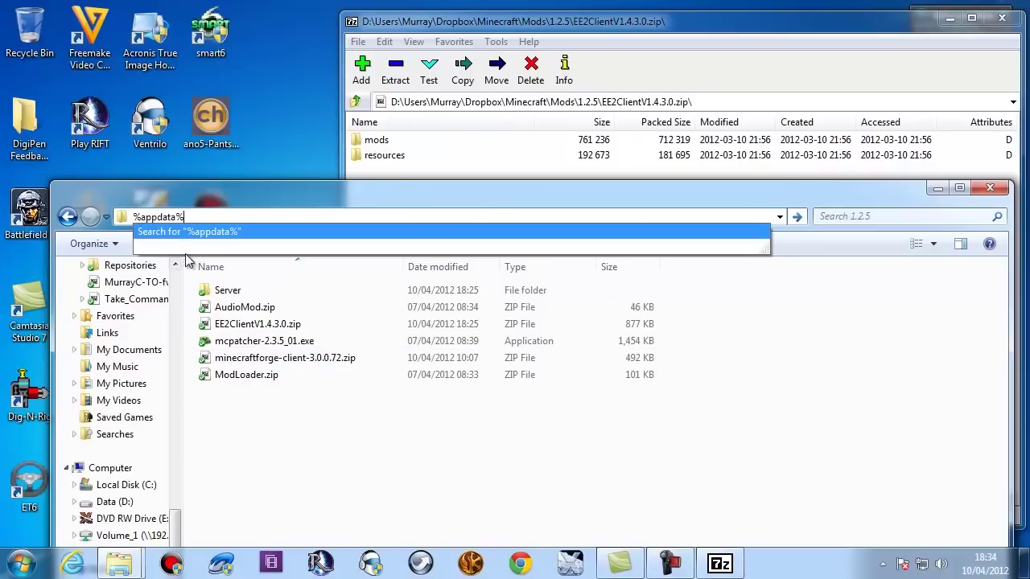
{"action": "key", "text": "Return"}
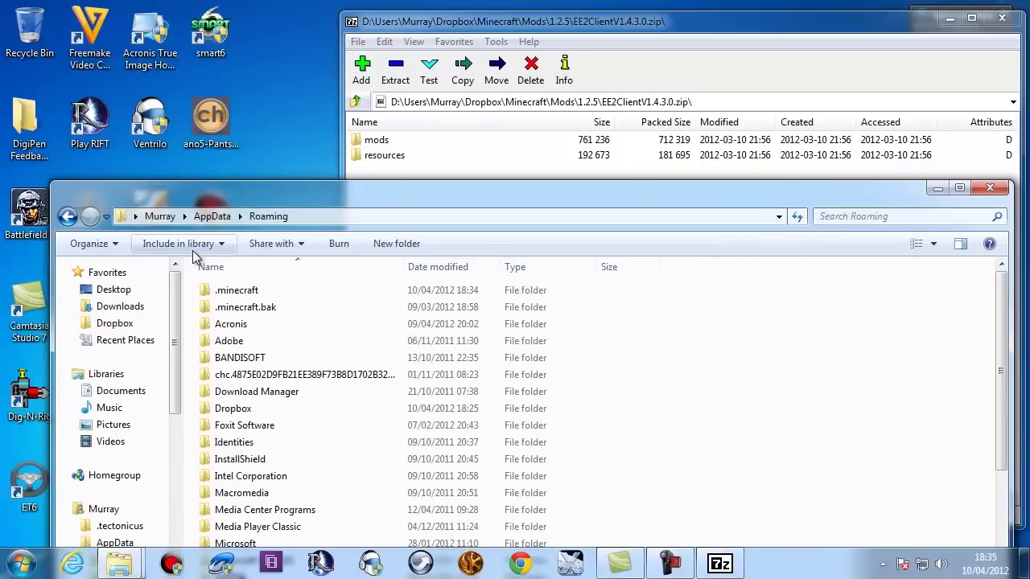
{"action": "double_click", "coordinate": [232, 292]}
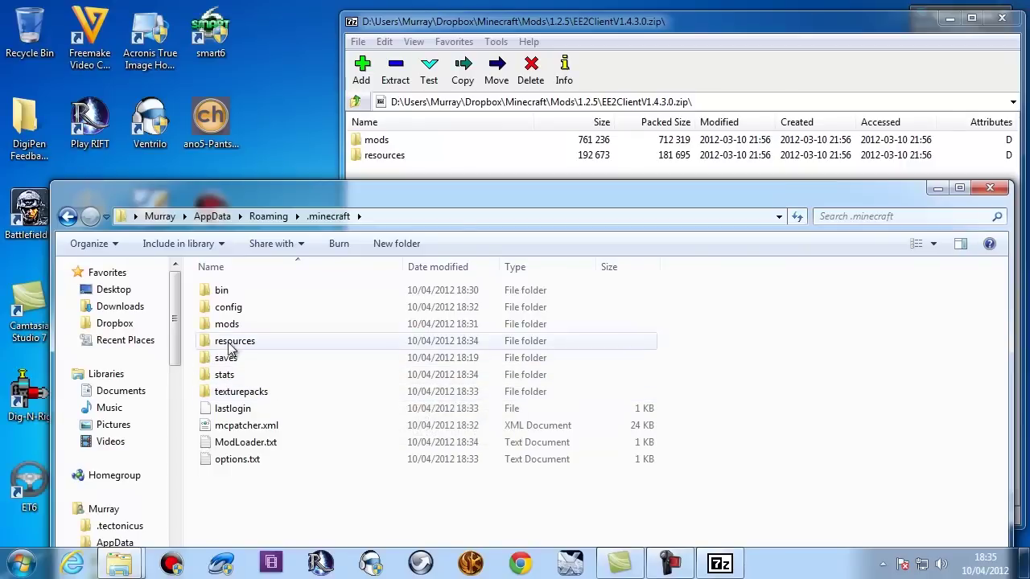
- Copy the EE2 archive's mods and resources folders into .minecraft, merging them with the existing folders, and close both windows
{"action": "left_click", "coordinate": [442, 177]}
{"action": "left_click_drag", "start_coordinate": [422, 201], "coordinate": [293, 480]}
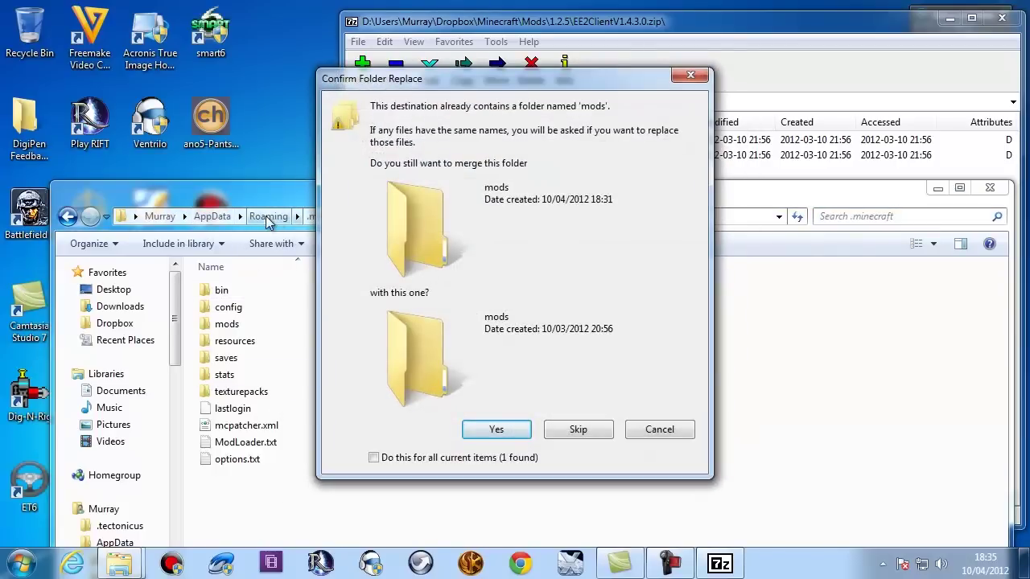
{"action": "left_click", "coordinate": [493, 429]}
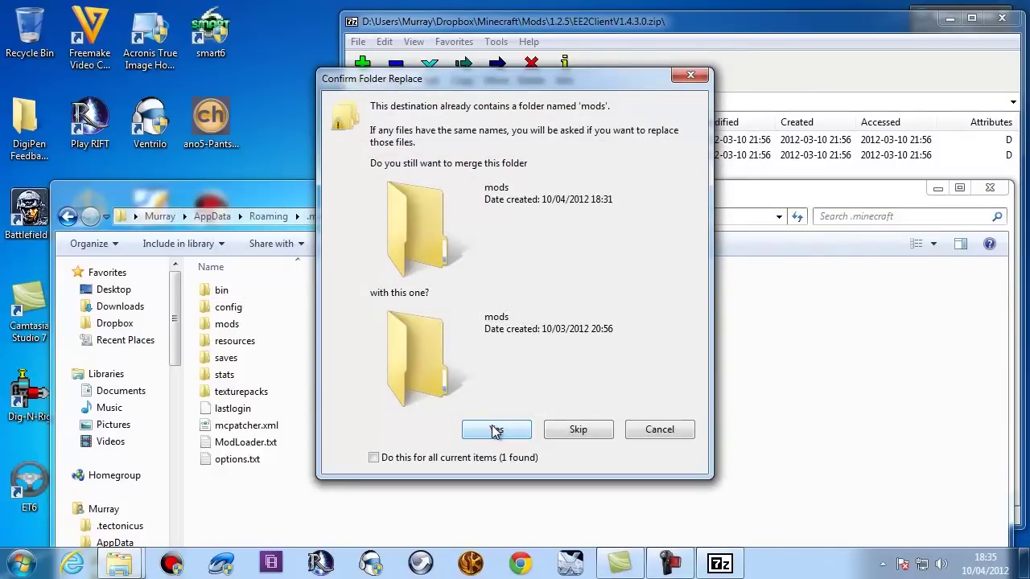
{"action": "left_click", "coordinate": [493, 431]}
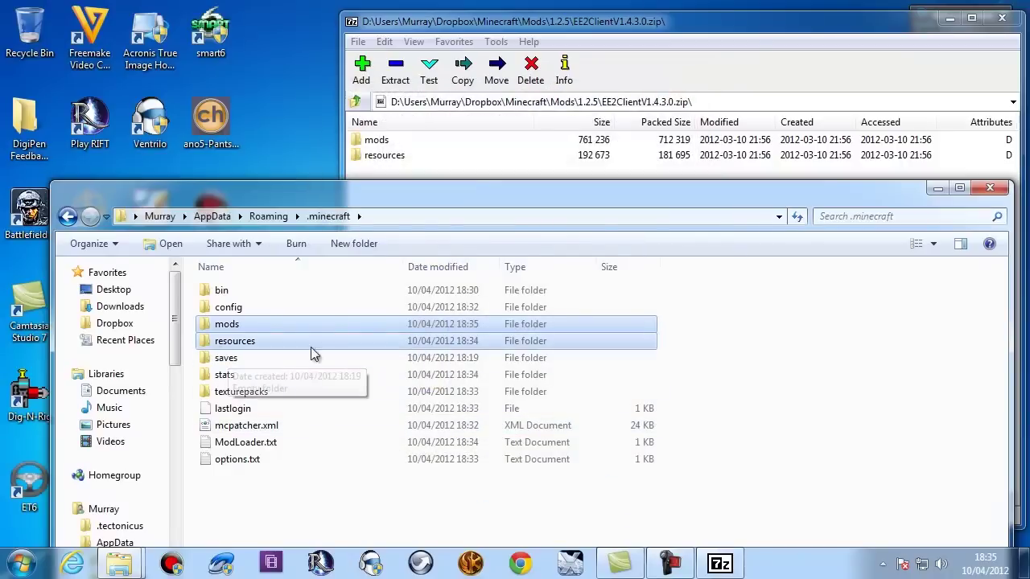
{"action": "left_click", "coordinate": [979, 191]}
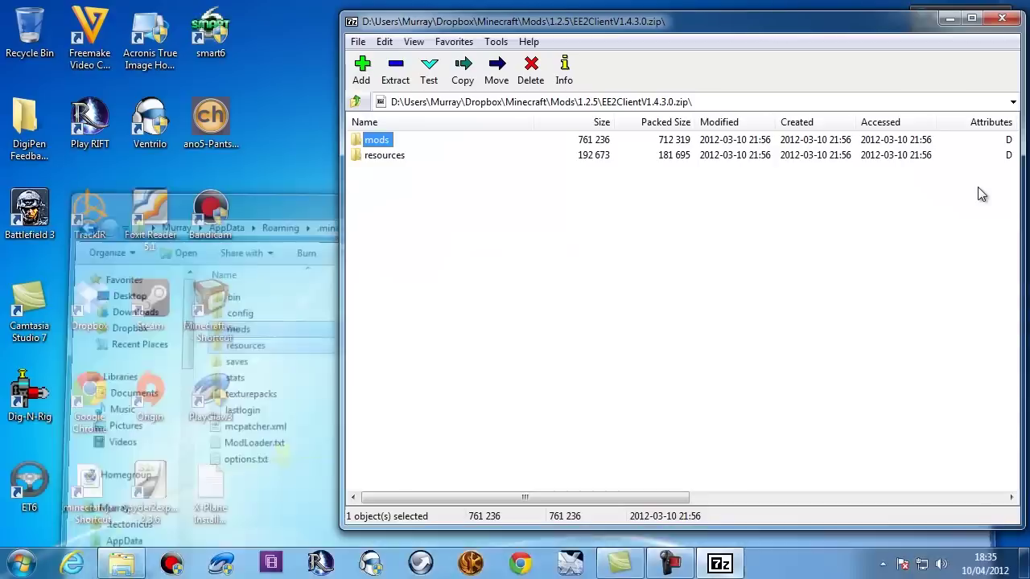
{"action": "left_click", "coordinate": [1010, 14]}
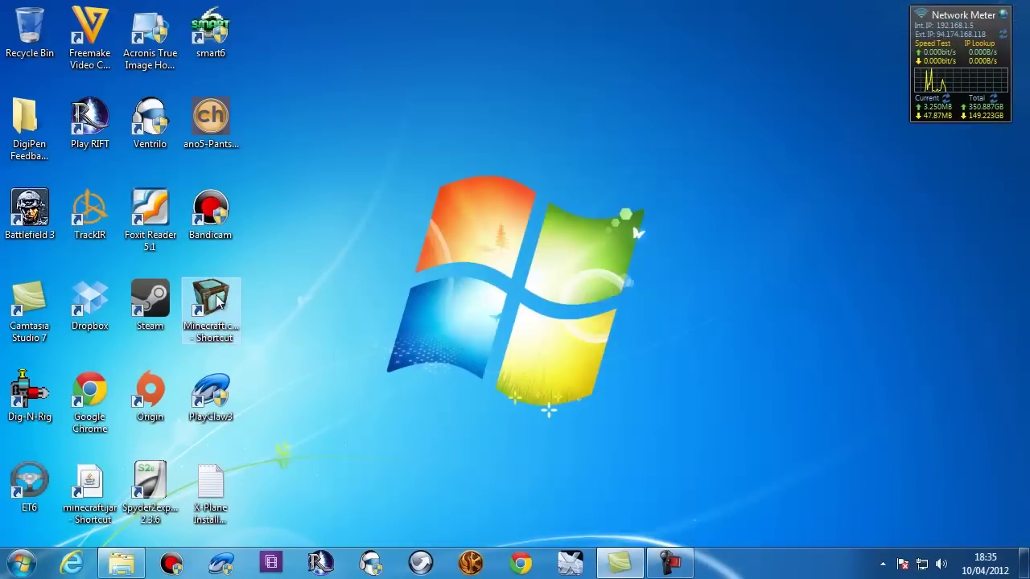
- Launch Minecraft from its desktop shortcut and log in with the remembered account
{"action": "double_click", "coordinate": [224, 306]}
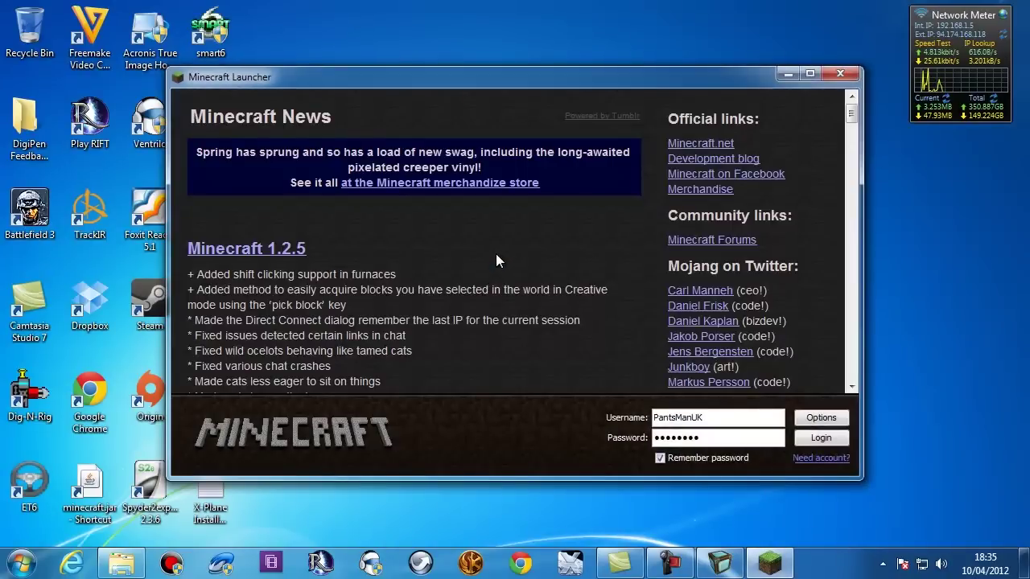
{"action": "left_click", "coordinate": [673, 563]}
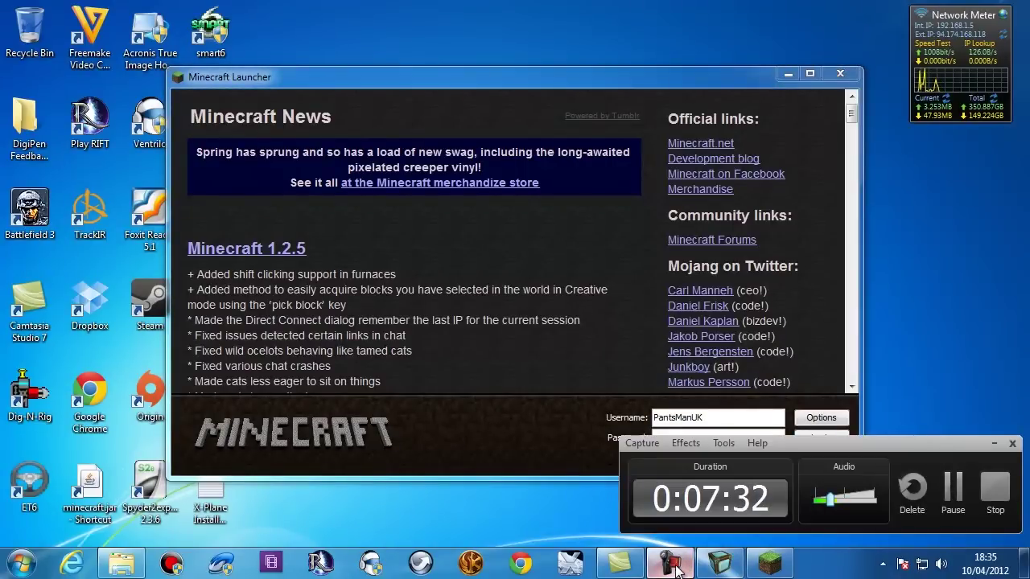
{"action": "left_click", "coordinate": [673, 565]}
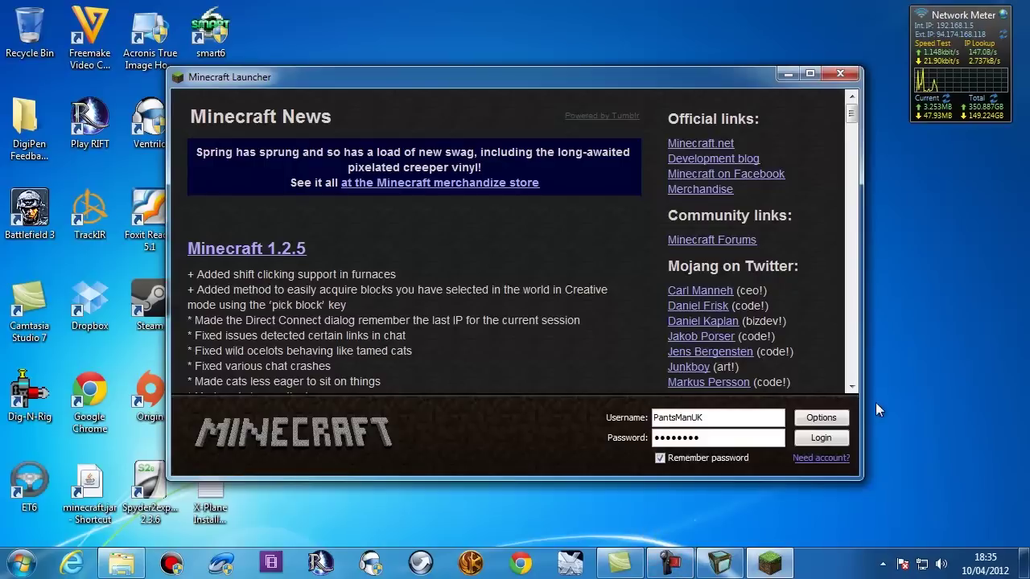
{"action": "left_click", "coordinate": [828, 437]}
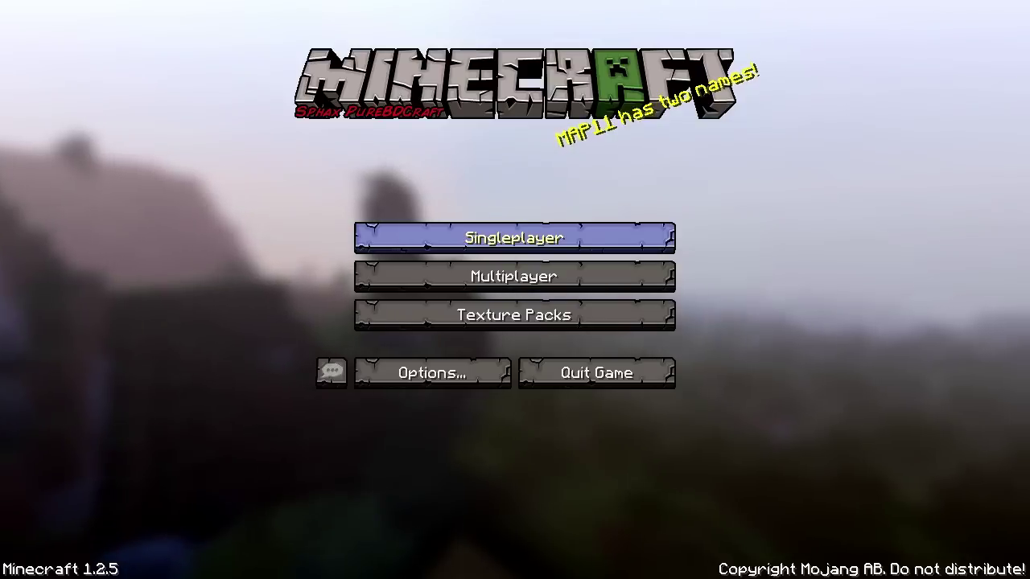
- Create a new single-player world named New World in Creative mode
{"action": "left_click", "coordinate": [514, 238]}
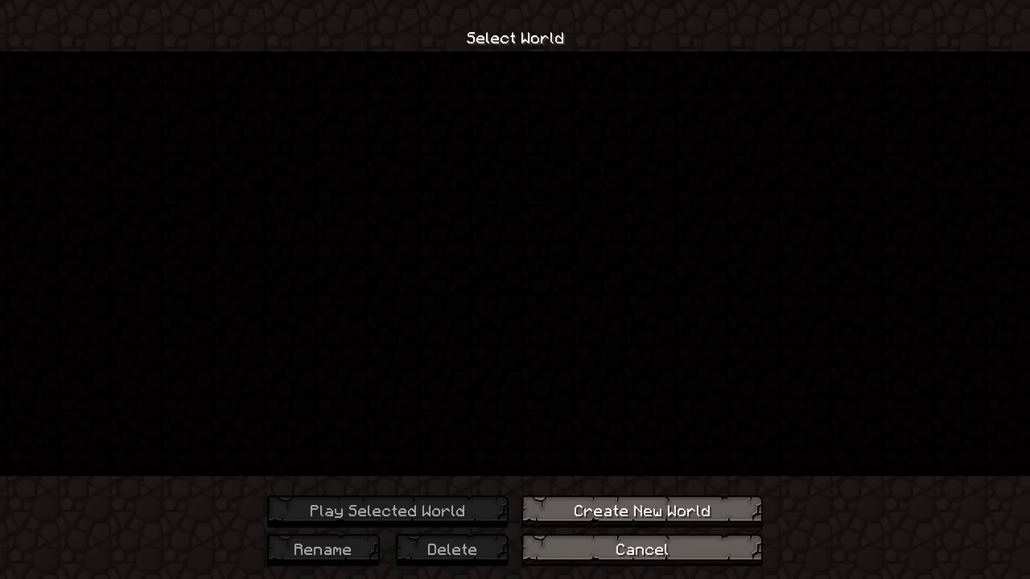
{"action": "left_click", "coordinate": [641, 511]}
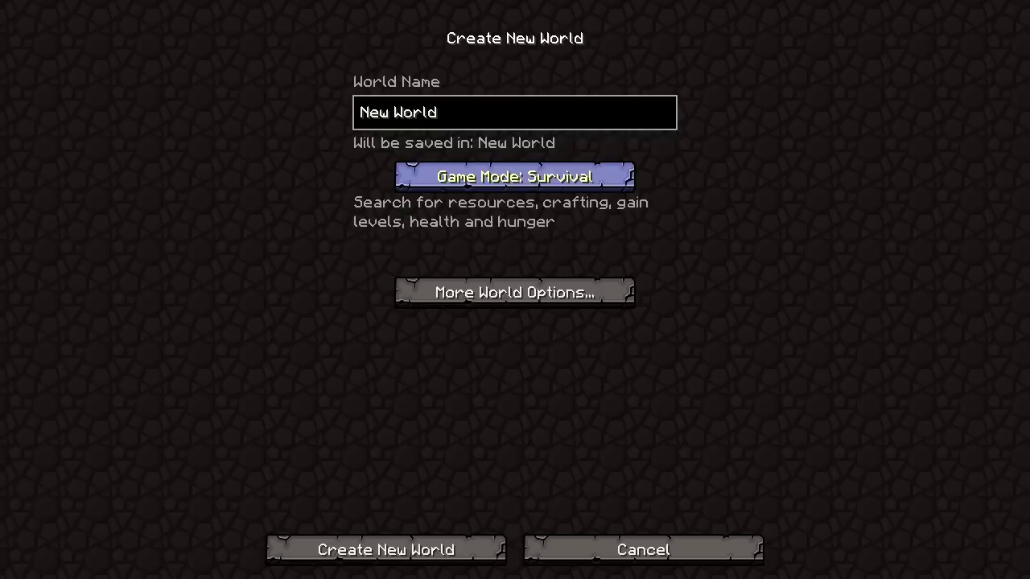
{"action": "left_click", "coordinate": [514, 176]}
{"action": "left_click", "coordinate": [514, 176]}
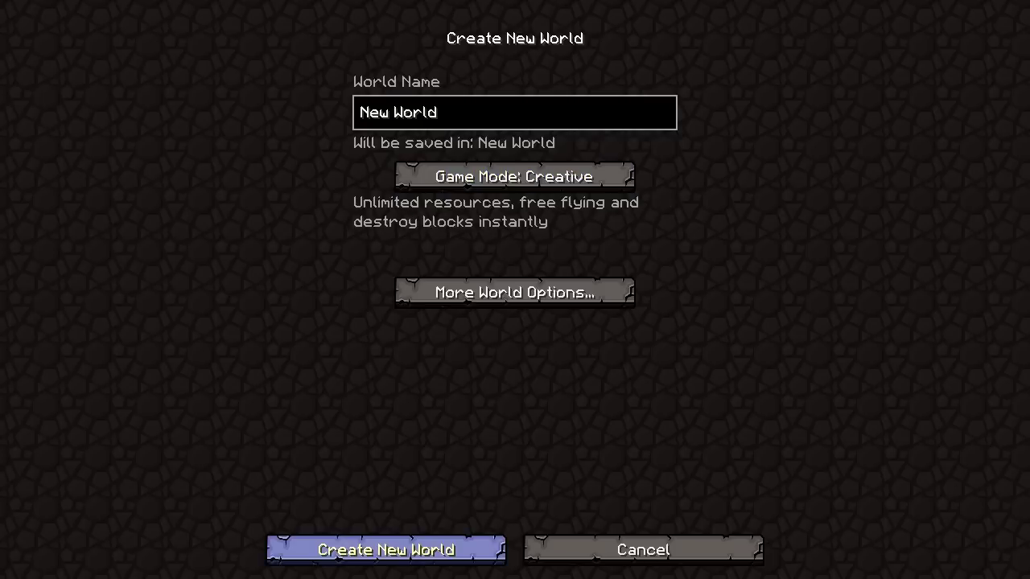
{"action": "left_click", "coordinate": [386, 550]}
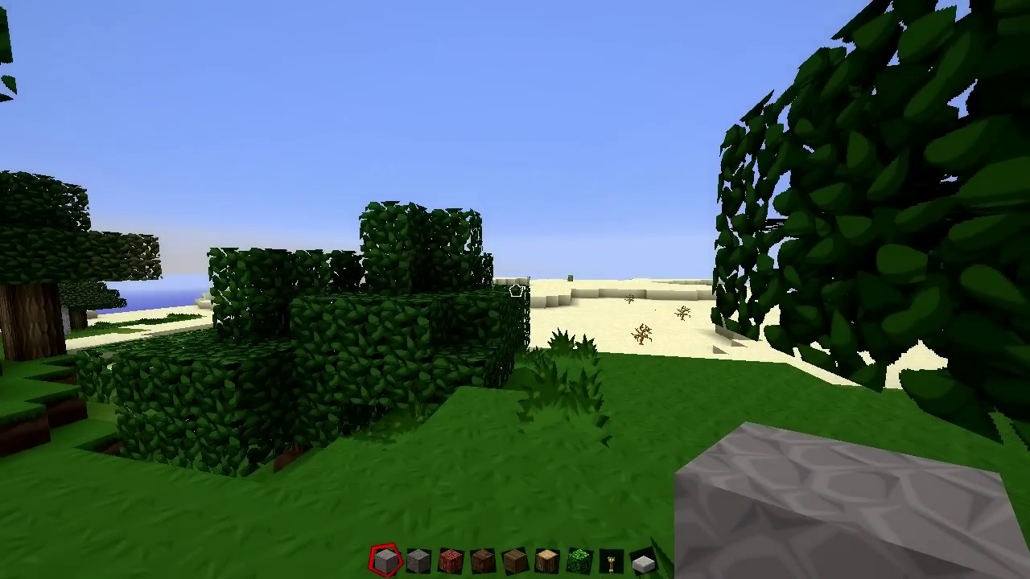
- Look through the creative item selection for the EE2 items and quit Minecraft
{"action": "key", "text": "e"}
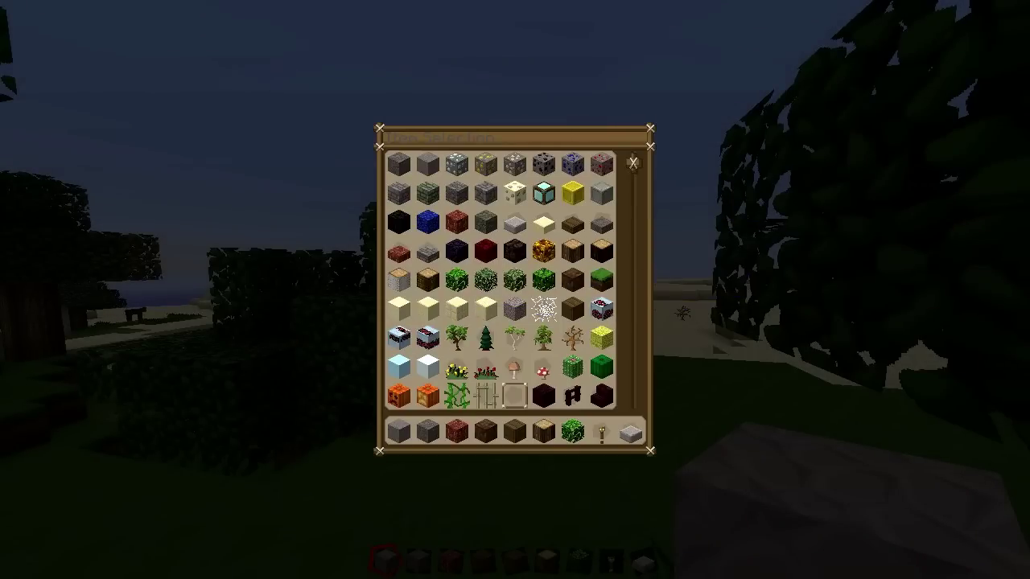
{"action": "scroll", "coordinate": [515, 395], "scroll_direction": "down", "scroll_amount": 10}
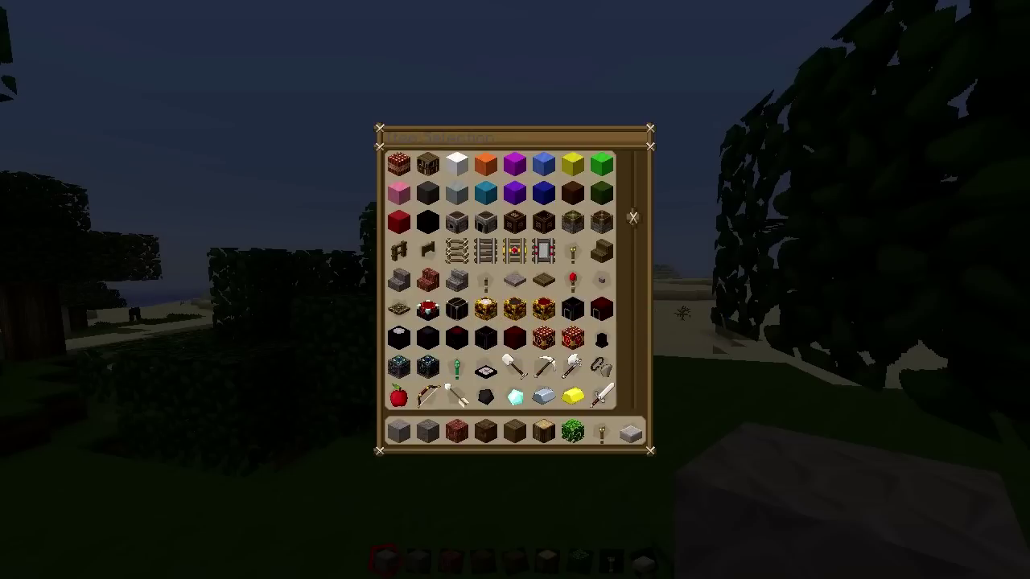
{"action": "scroll", "coordinate": [499, 282], "scroll_direction": "down", "scroll_amount": 10}
{"action": "scroll", "coordinate": [515, 281], "scroll_direction": "down", "scroll_amount": 5}
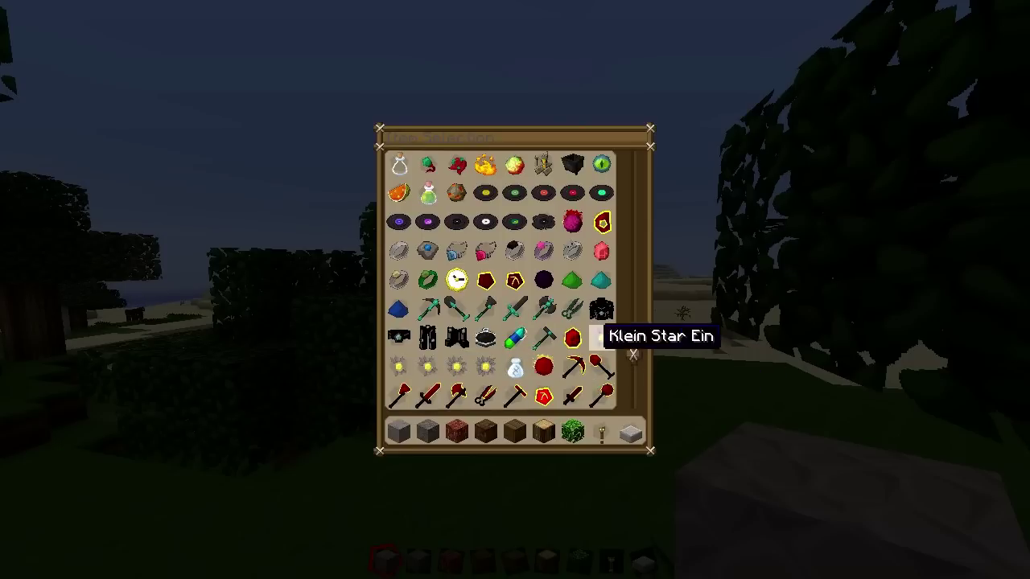
{"action": "scroll", "coordinate": [632, 354], "scroll_direction": "down", "scroll_amount": 5}
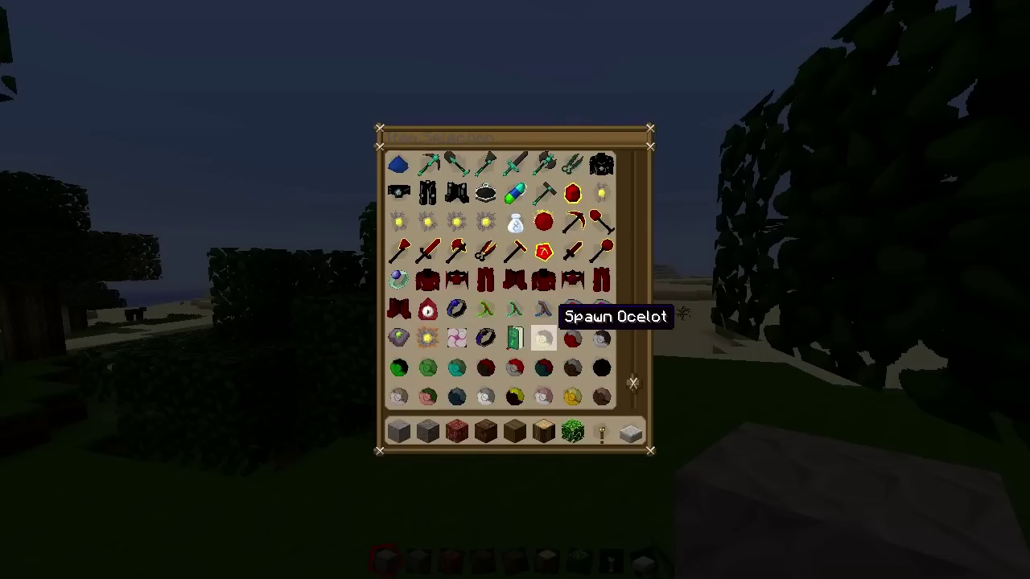
{"action": "scroll", "coordinate": [499, 278], "scroll_direction": "up", "scroll_amount": 10}
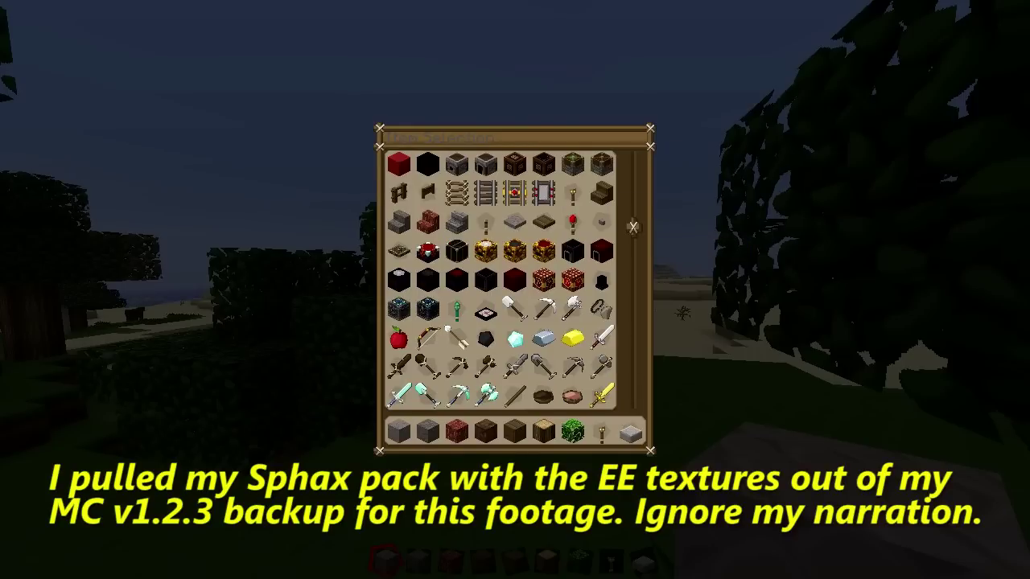
{"action": "scroll", "coordinate": [514, 252], "scroll_direction": "up", "scroll_amount": 7}
{"action": "scroll", "coordinate": [514, 252], "scroll_direction": "up", "scroll_amount": 3}
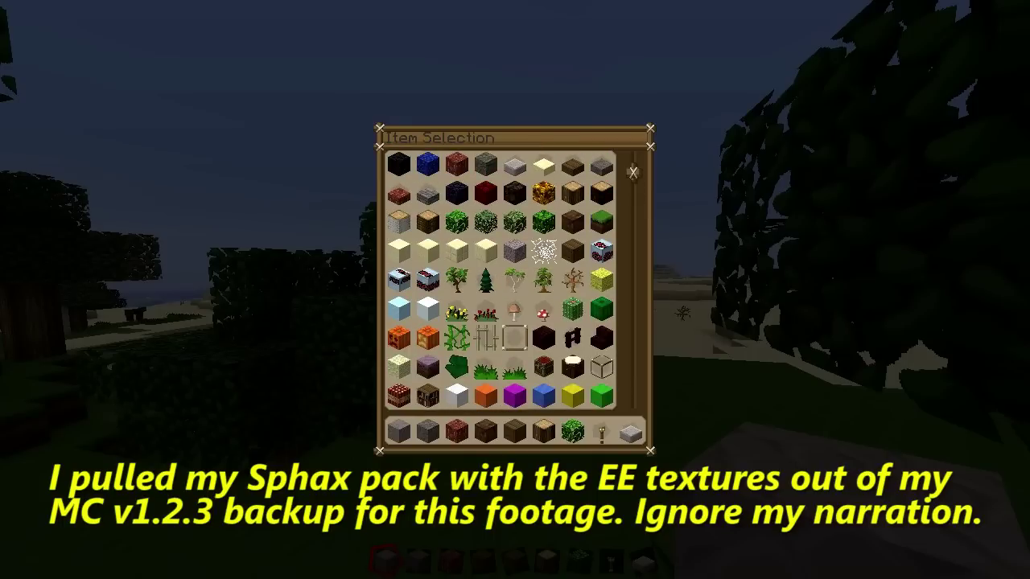
{"action": "key", "text": "e"}
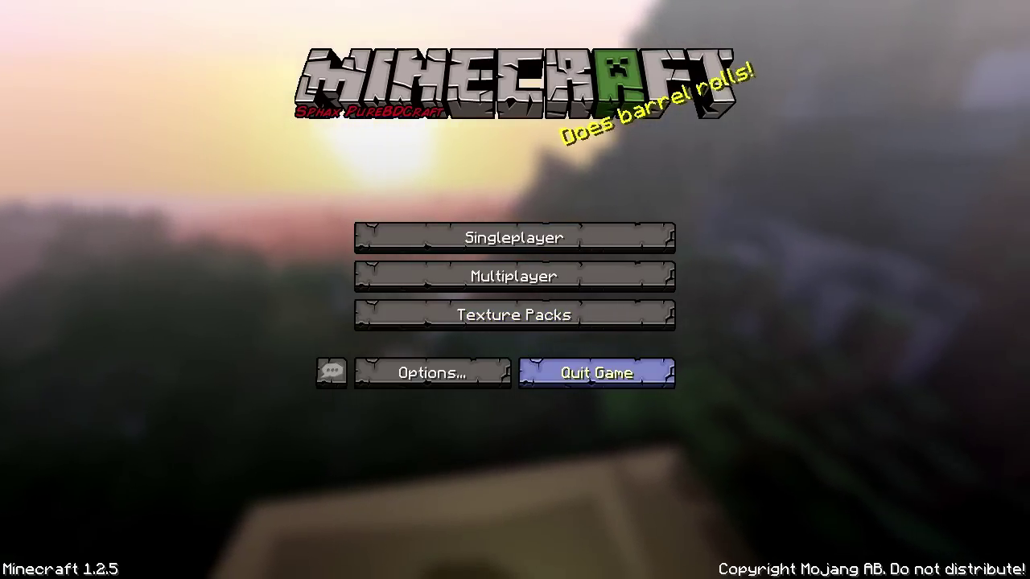
{"action": "left_click", "coordinate": [597, 372]}
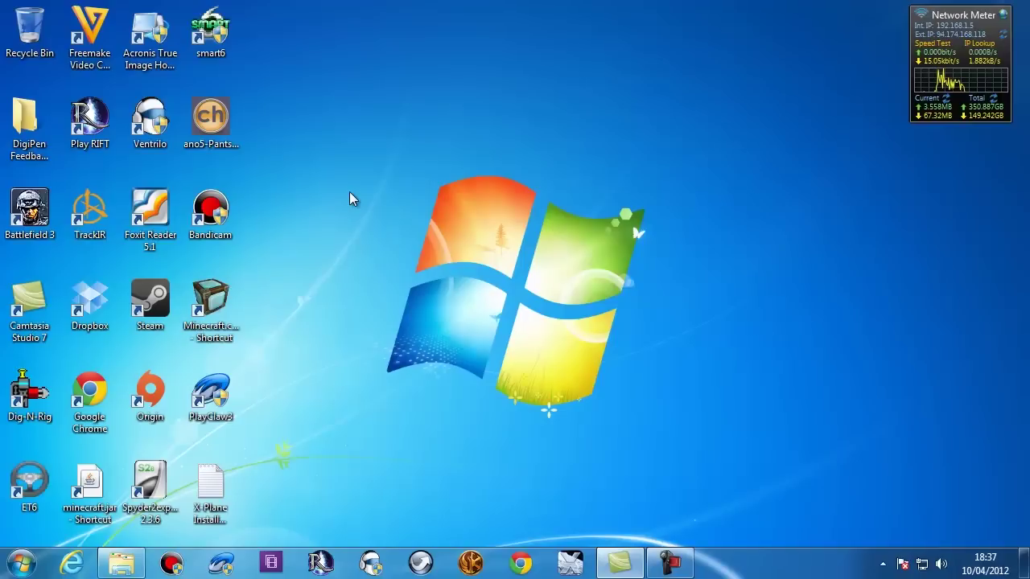
- Bring back the Mods\1.2.5 folder window, open its Server folder and reposition the window to show the file details
{"action": "left_click", "coordinate": [130, 563]}
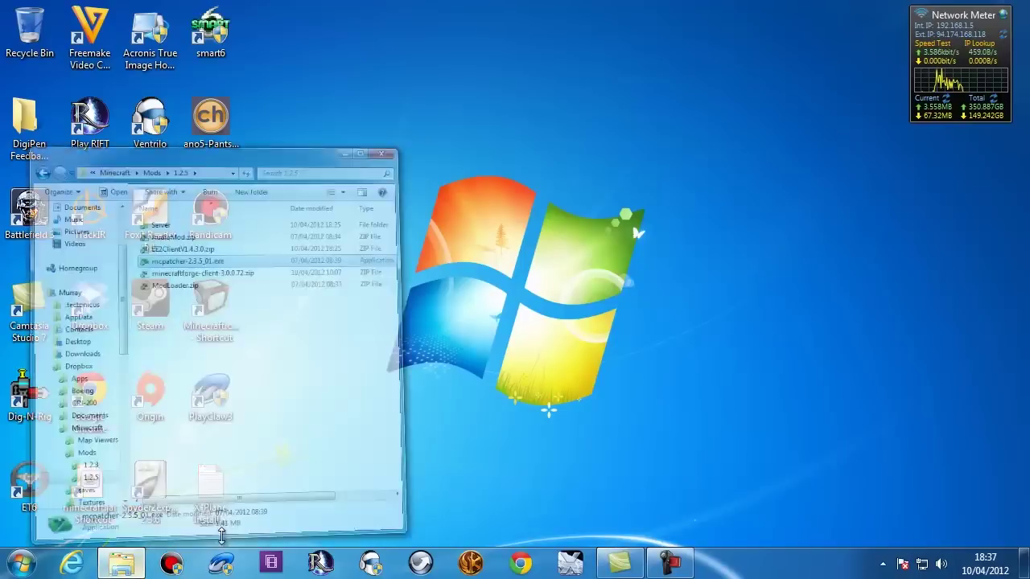
{"action": "double_click", "coordinate": [179, 112]}
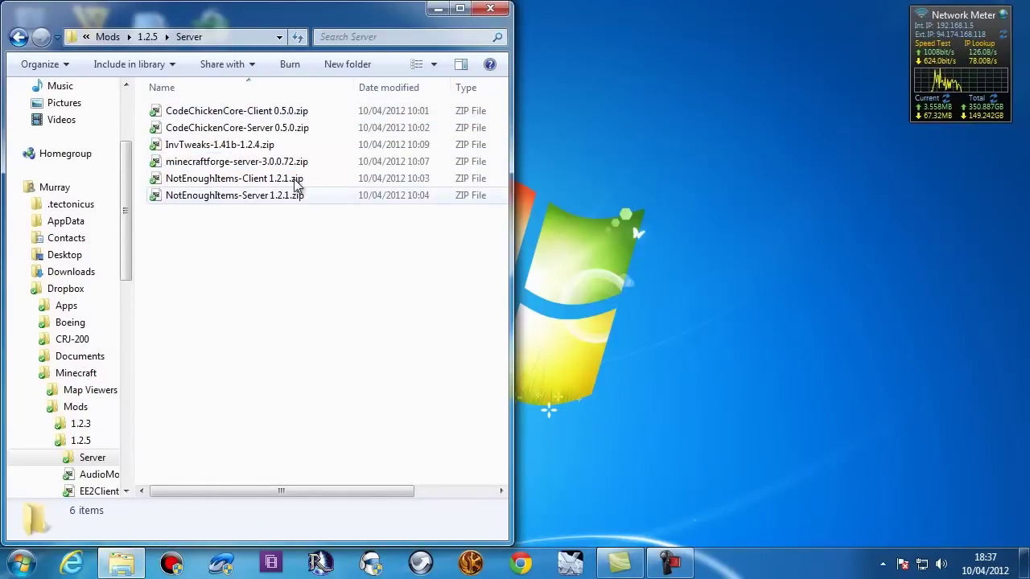
{"action": "left_click_drag", "start_coordinate": [299, 22], "coordinate": [795, 23]}
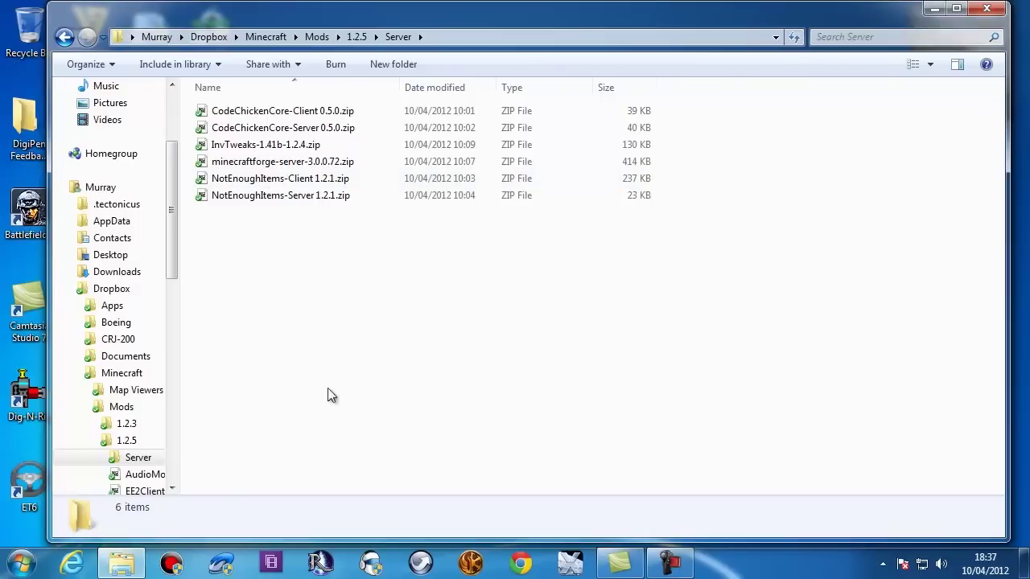
- Start mcpatcher-2.3.5_01.exe from the 1.2.5 folder and add NotEnoughItems-Client 1.2.1.zip from the Server folder as an external mod
{"action": "left_click", "coordinate": [127, 441]}
{"action": "double_click", "coordinate": [261, 162]}
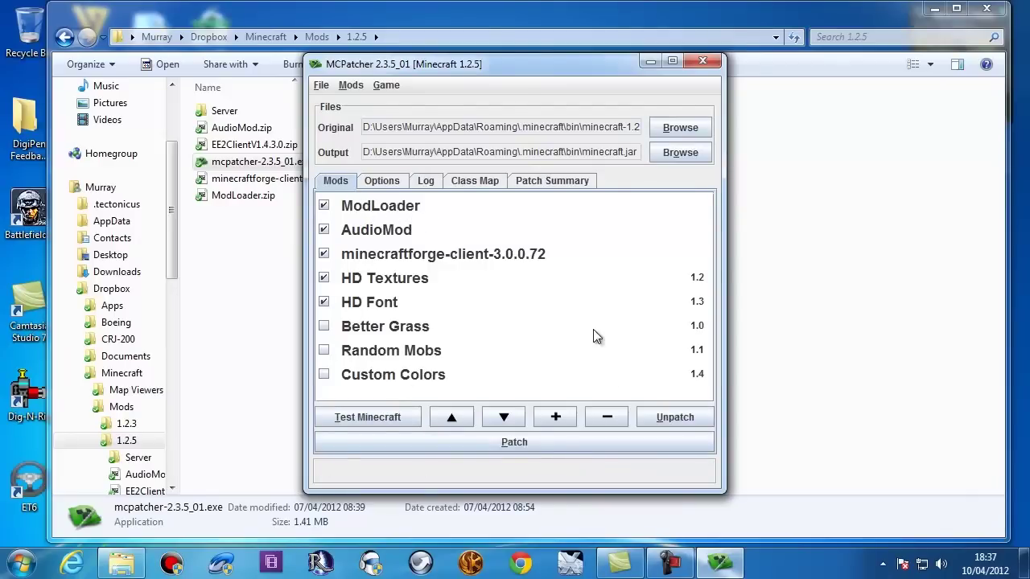
{"action": "left_click", "coordinate": [556, 418]}
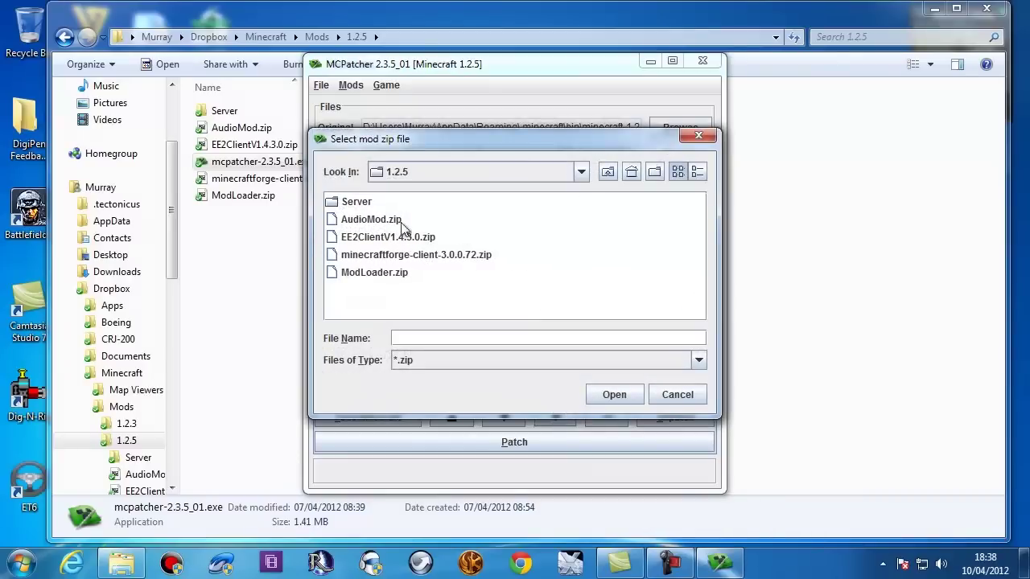
{"action": "double_click", "coordinate": [358, 203]}
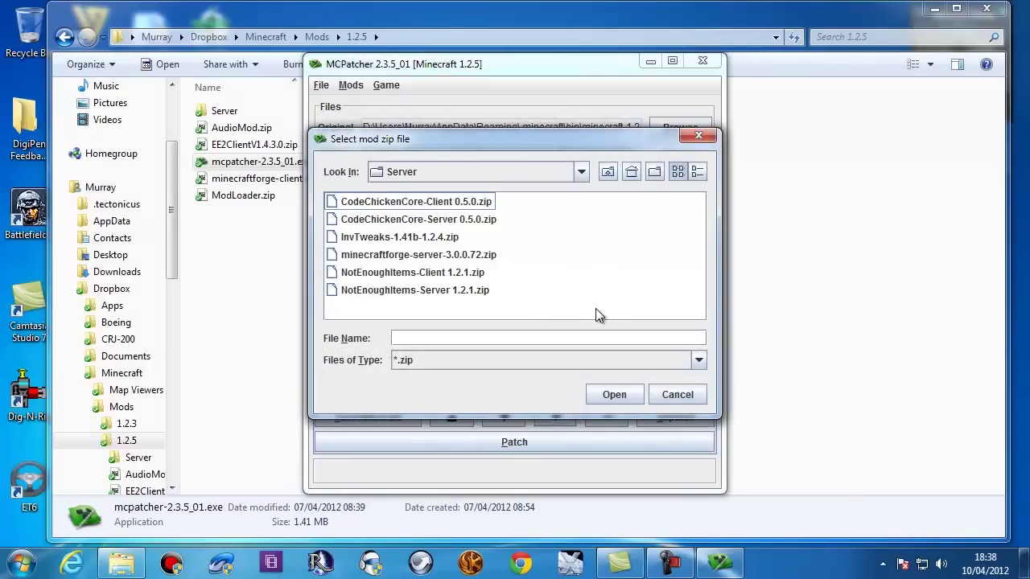
{"action": "double_click", "coordinate": [419, 274]}
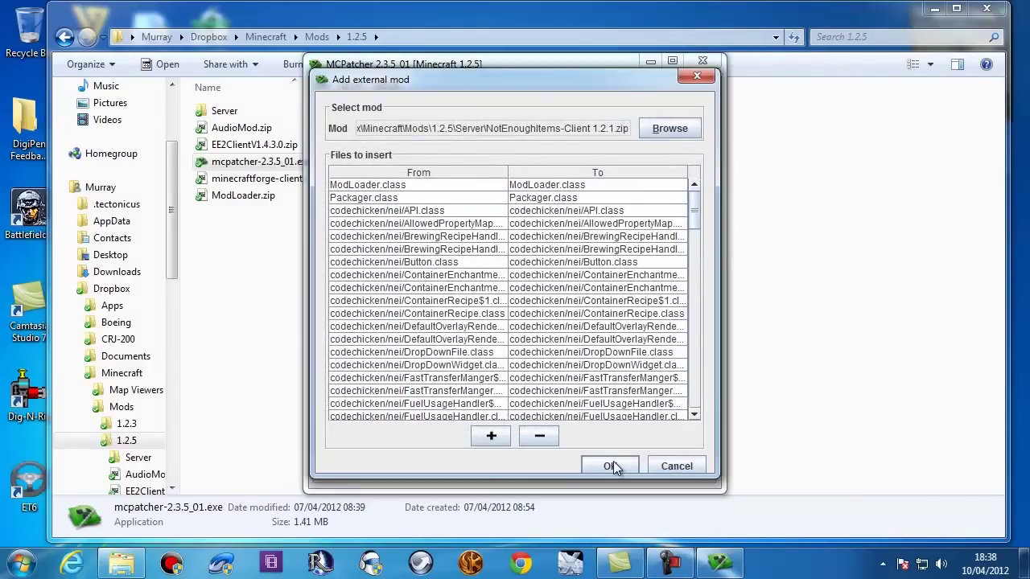
{"action": "left_click", "coordinate": [612, 466]}
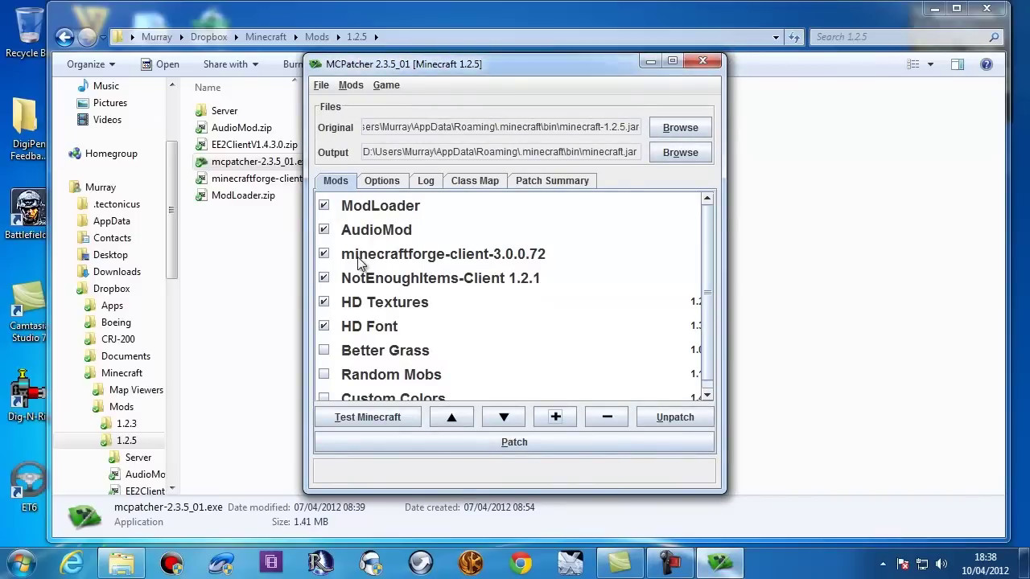
- Patch minecraft.jar with the selected mods, continuing despite the mod conflicts, and close MCPatcher
{"action": "left_click", "coordinate": [449, 443]}
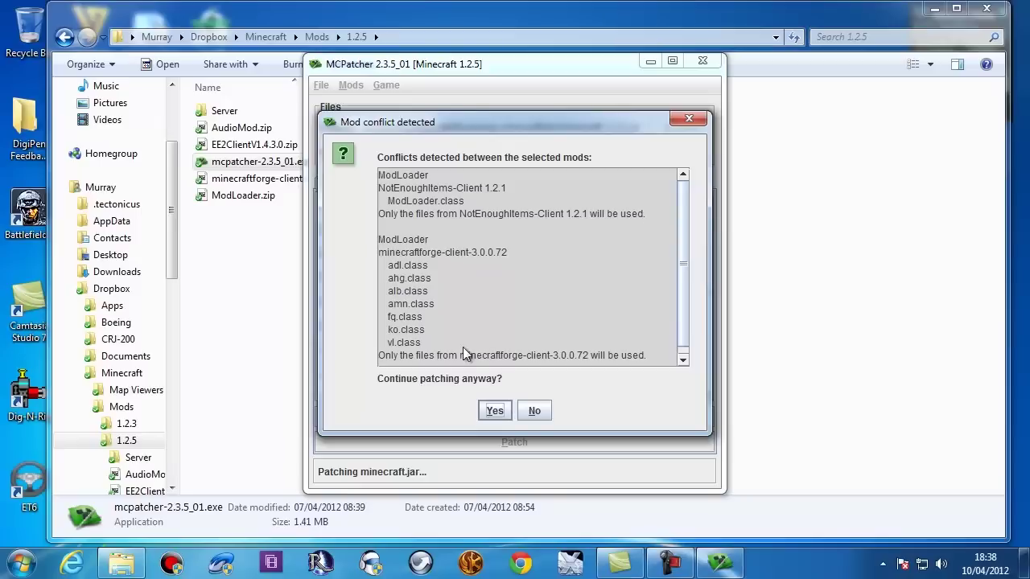
{"action": "left_click", "coordinate": [492, 411]}
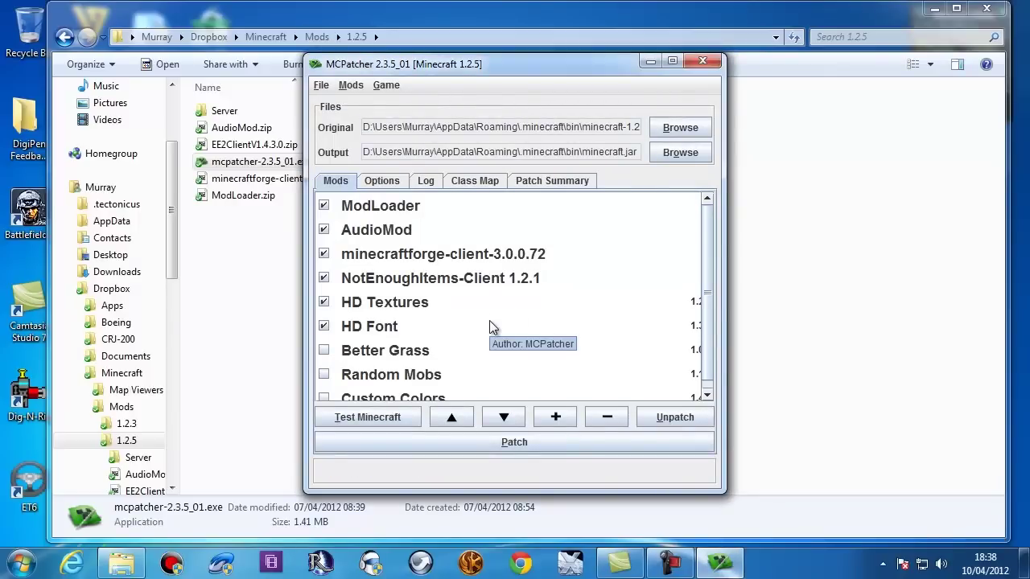
{"action": "left_click", "coordinate": [702, 60]}
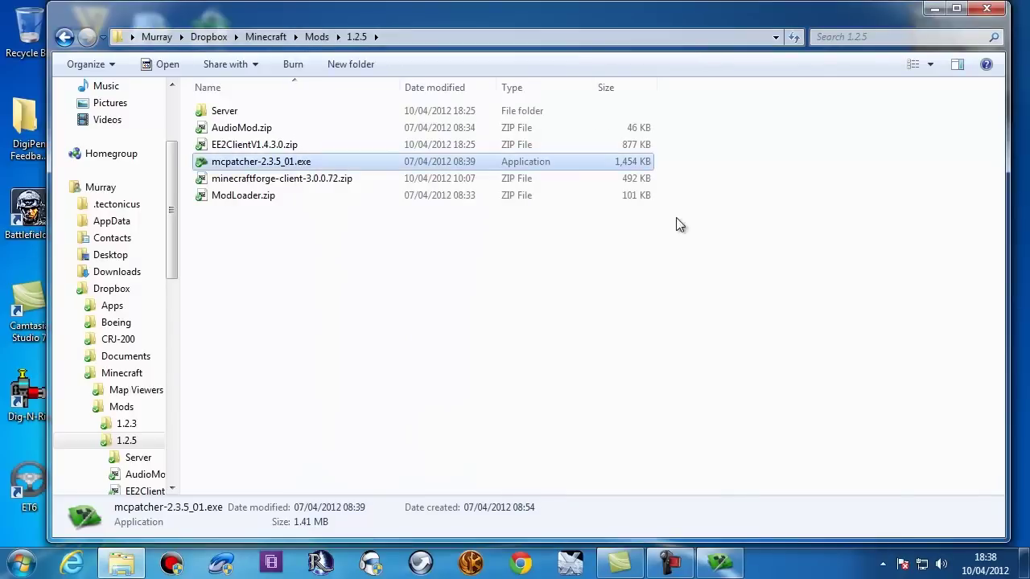
{"action": "left_click", "coordinate": [726, 557]}
{"action": "left_click", "coordinate": [705, 62]}
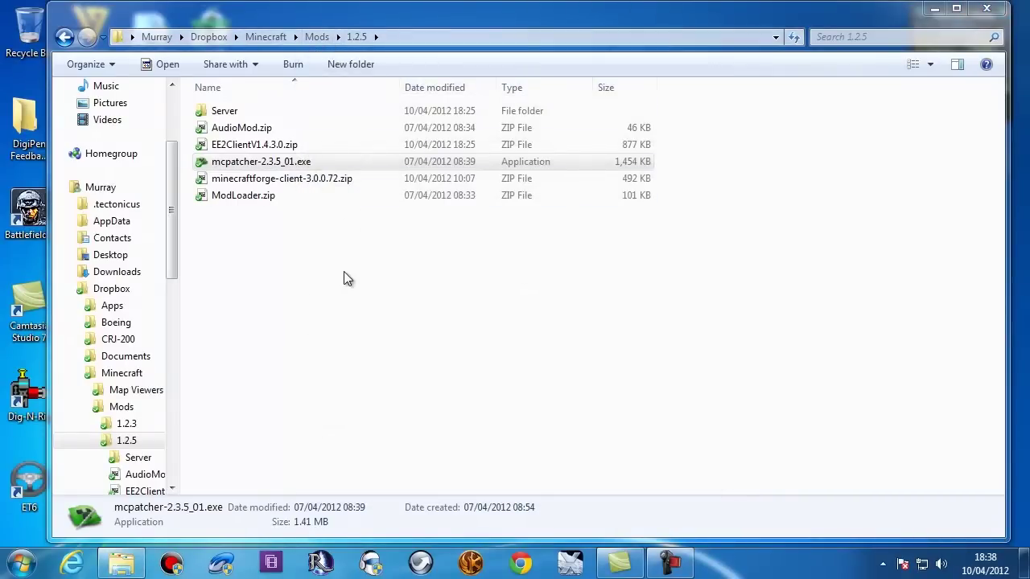
- Open a new Explorer window, go to %appdata% and open the mods folder inside .minecraft
{"action": "key", "text": "super+e"}
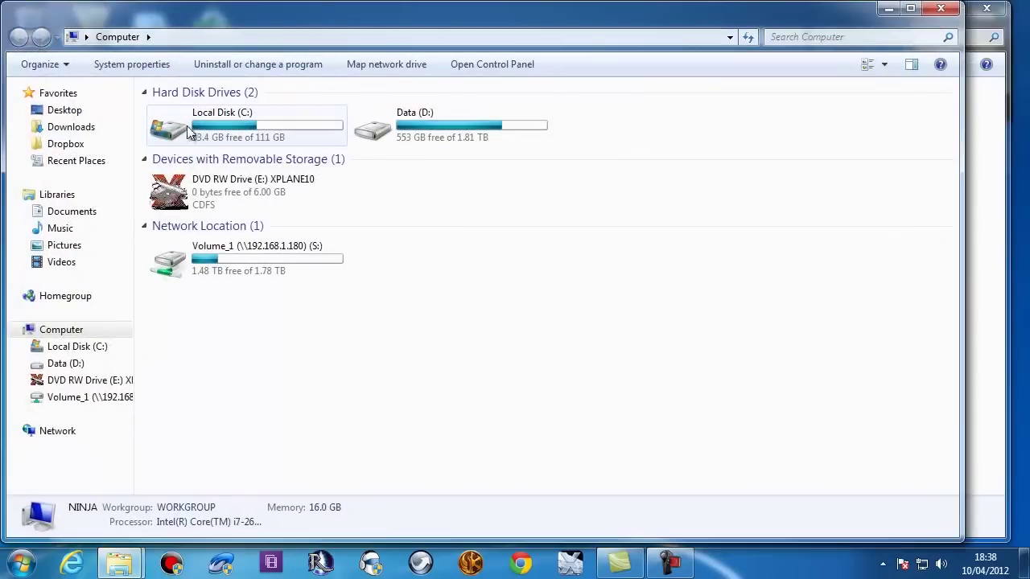
{"action": "left_click", "coordinate": [235, 36]}
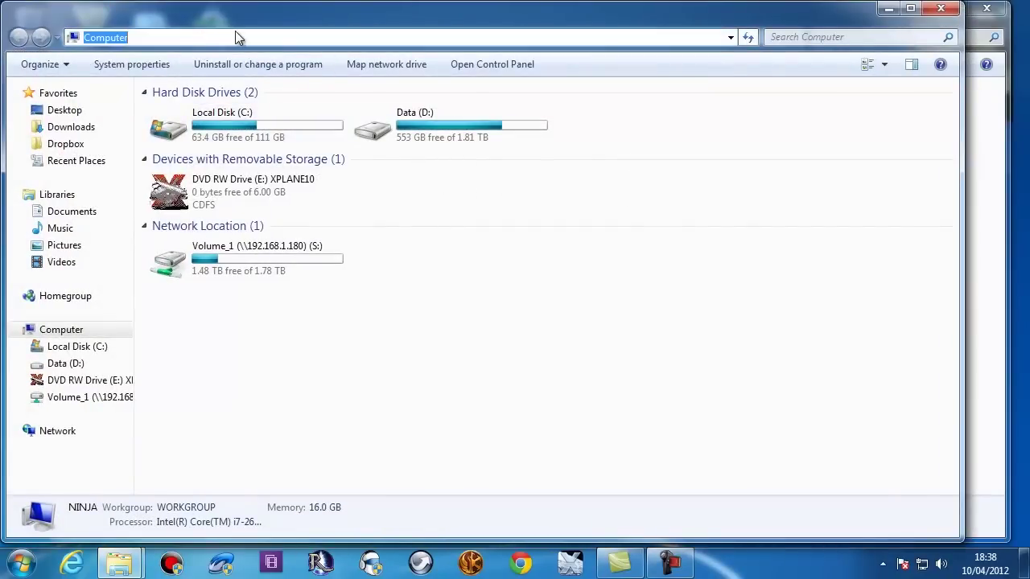
{"action": "type", "text": "%appdata%"}
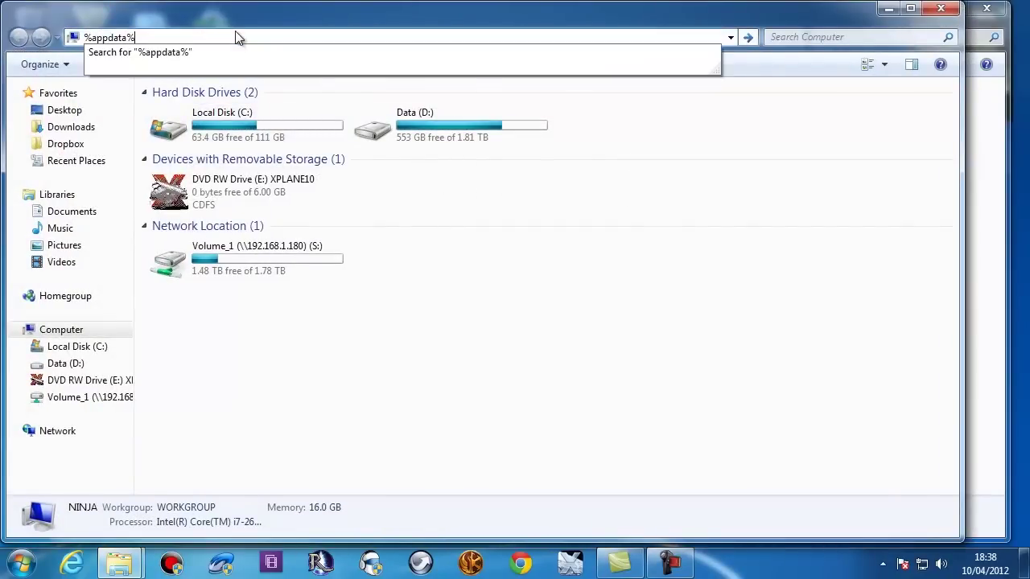
{"action": "key", "text": "Return"}
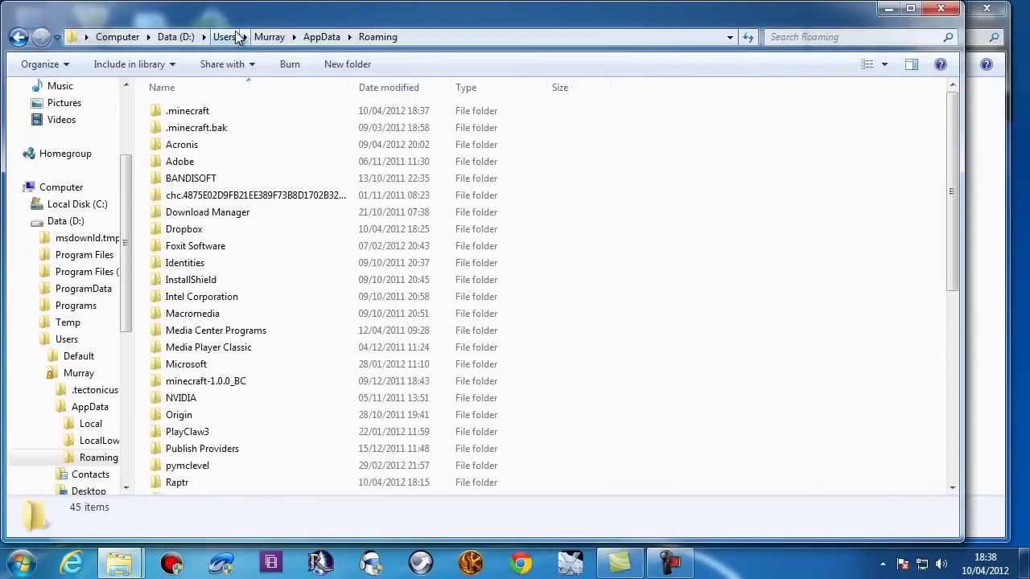
{"action": "double_click", "coordinate": [199, 109]}
{"action": "double_click", "coordinate": [201, 145]}
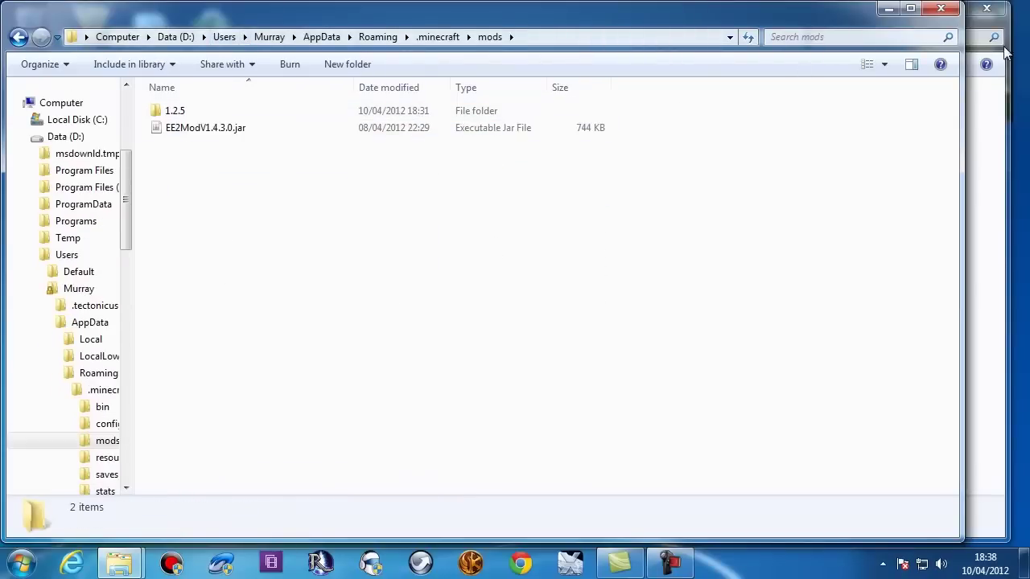
- Copy CodeChickenCore-Client 0.5.0.zip from the 1.2.5 Server folder into the .minecraft mods folder and close both Explorer windows
{"action": "left_click", "coordinate": [982, 147]}
{"action": "left_click_drag", "start_coordinate": [279, 22], "coordinate": [567, 79]}
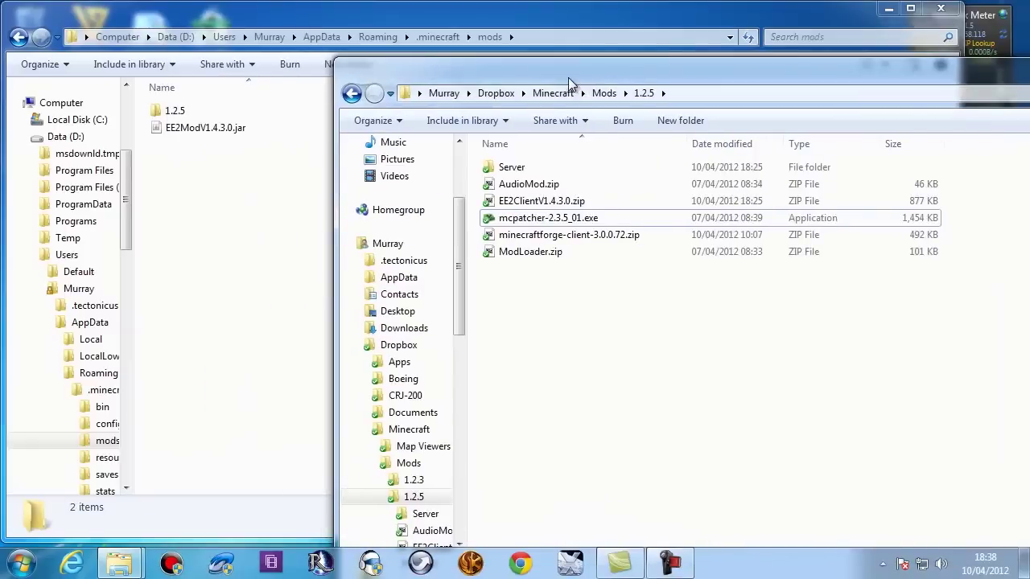
{"action": "double_click", "coordinate": [516, 171]}
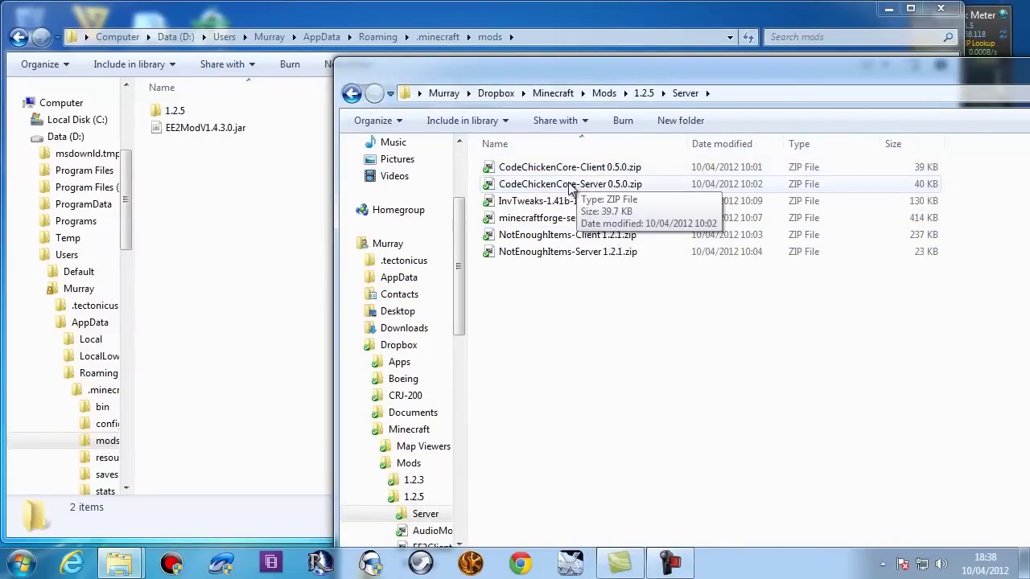
{"action": "left_click_drag", "start_coordinate": [559, 167], "coordinate": [226, 226]}
{"action": "left_click", "coordinate": [281, 277]}
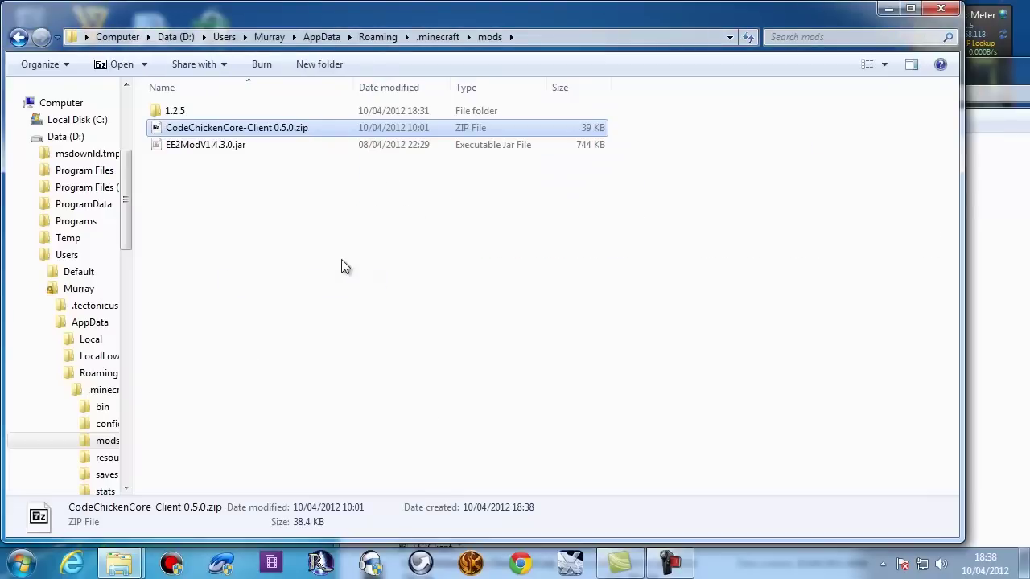
{"action": "left_click", "coordinate": [435, 293]}
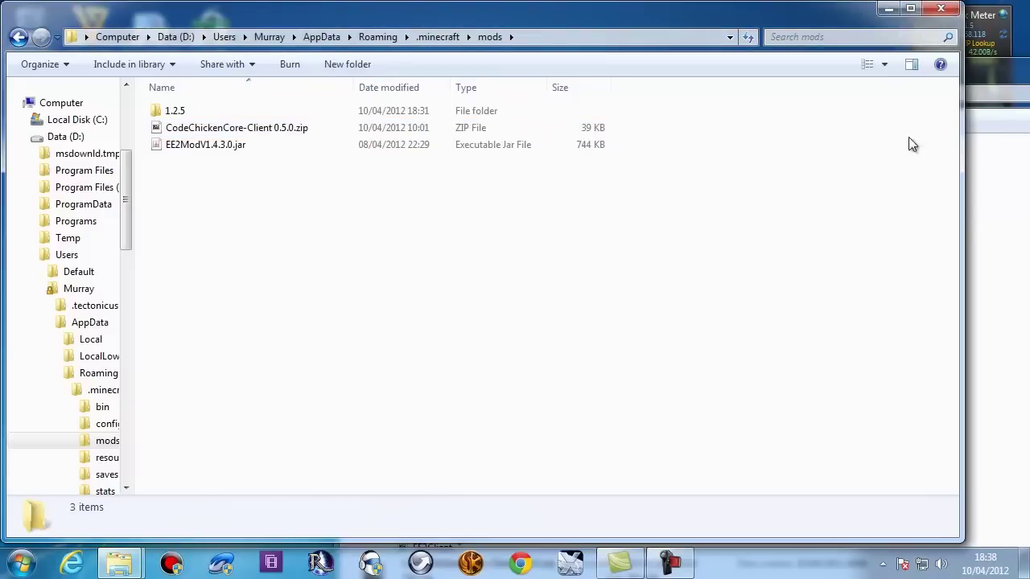
{"action": "left_click", "coordinate": [944, 9]}
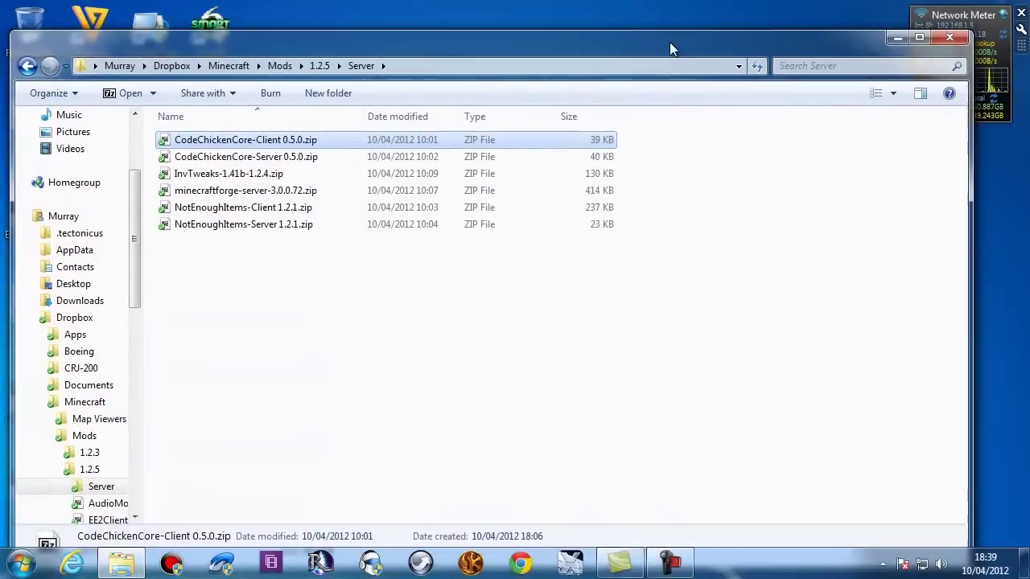
{"action": "left_click", "coordinate": [949, 37]}
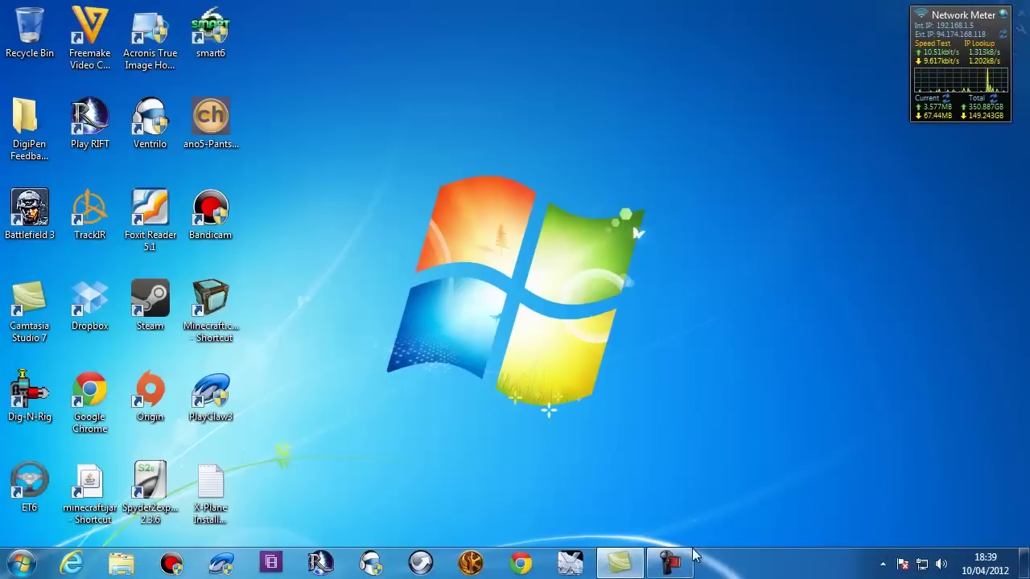
- Start Minecraft from its desktop shortcut, log in with the saved credentials and load the singleplayer world
{"action": "left_click", "coordinate": [675, 565]}
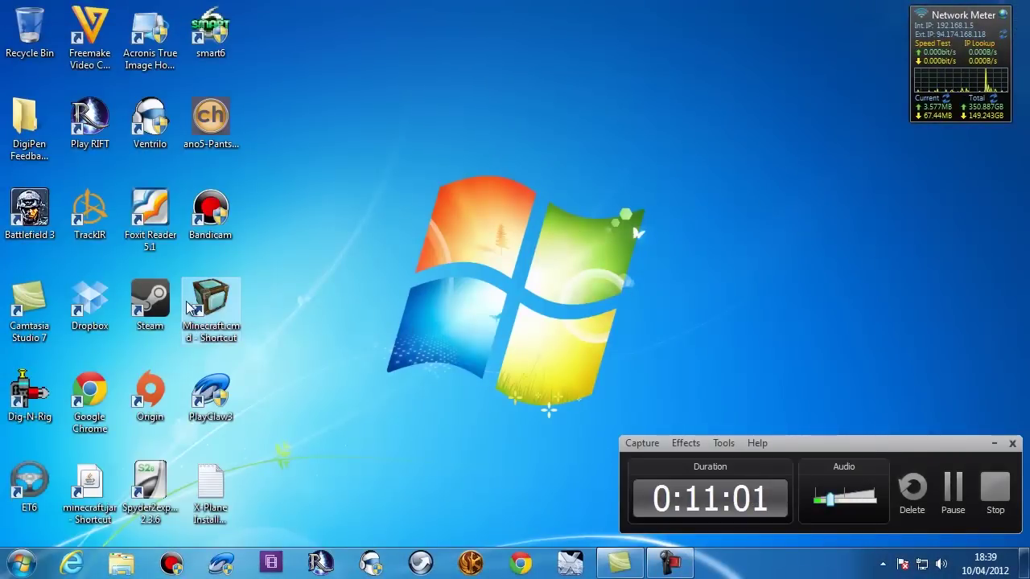
{"action": "double_click", "coordinate": [211, 294]}
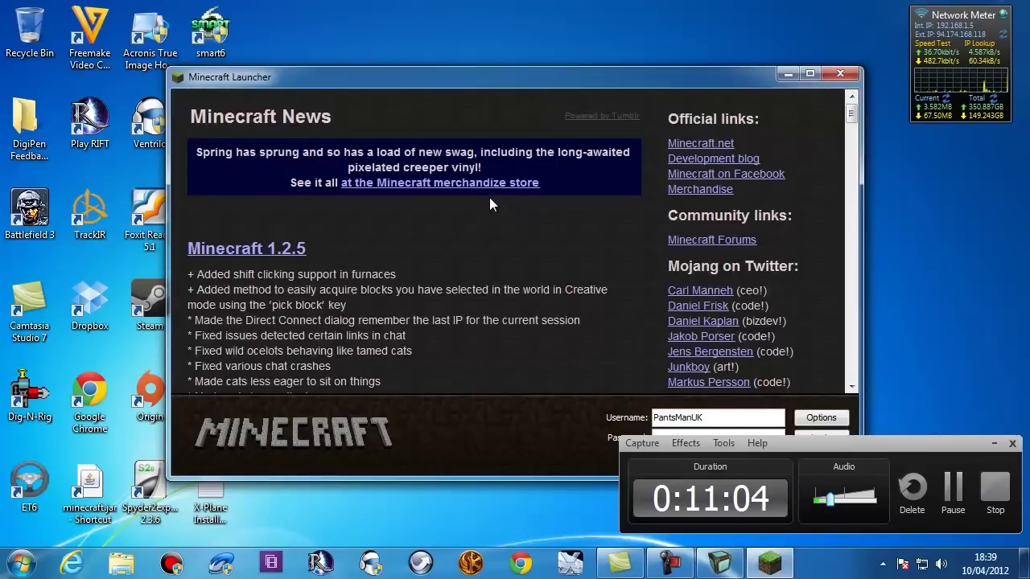
{"action": "left_click", "coordinate": [824, 437]}
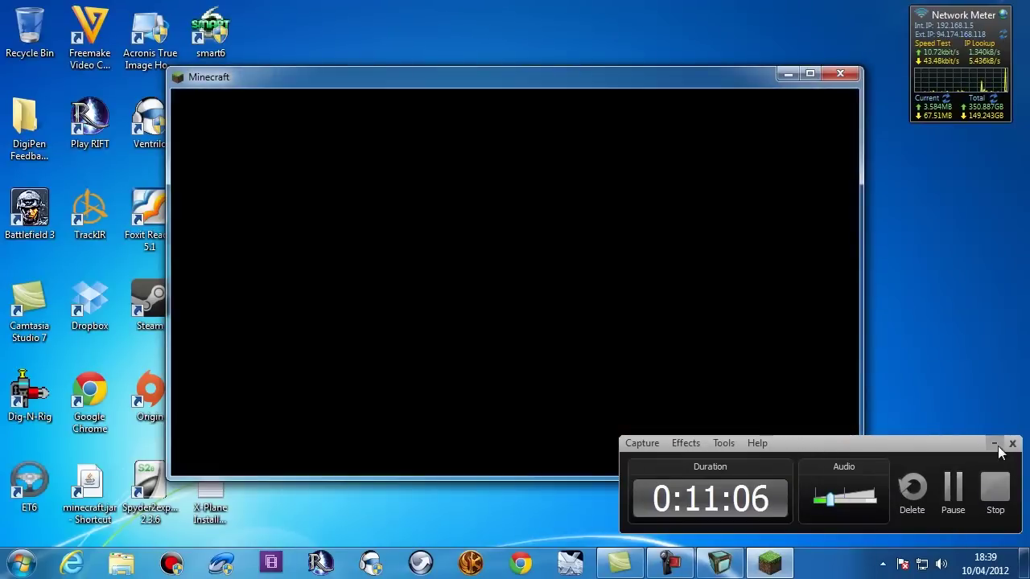
{"action": "left_click", "coordinate": [995, 443]}
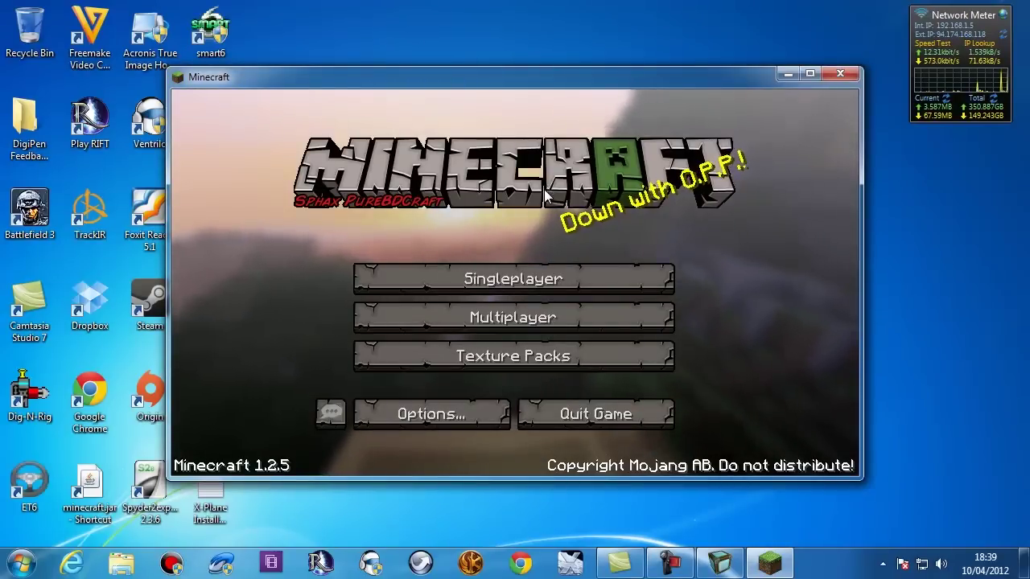
{"action": "left_click", "coordinate": [504, 281]}
{"action": "double_click", "coordinate": [385, 250]}
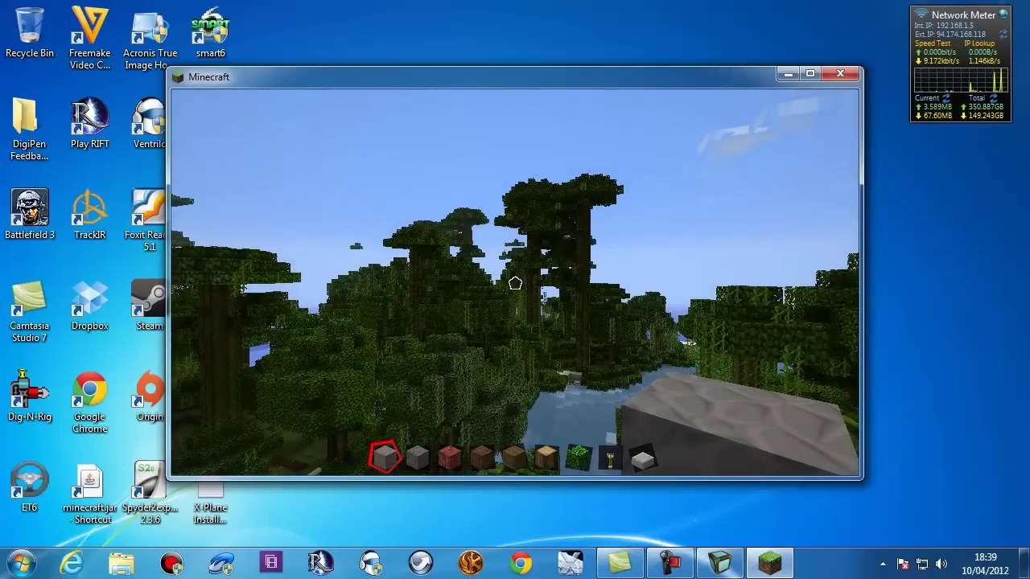
- Examine the NotEnoughItems controls in the creative inventory and its NEI Global Options, and close Minecraft
{"action": "key", "text": "e"}
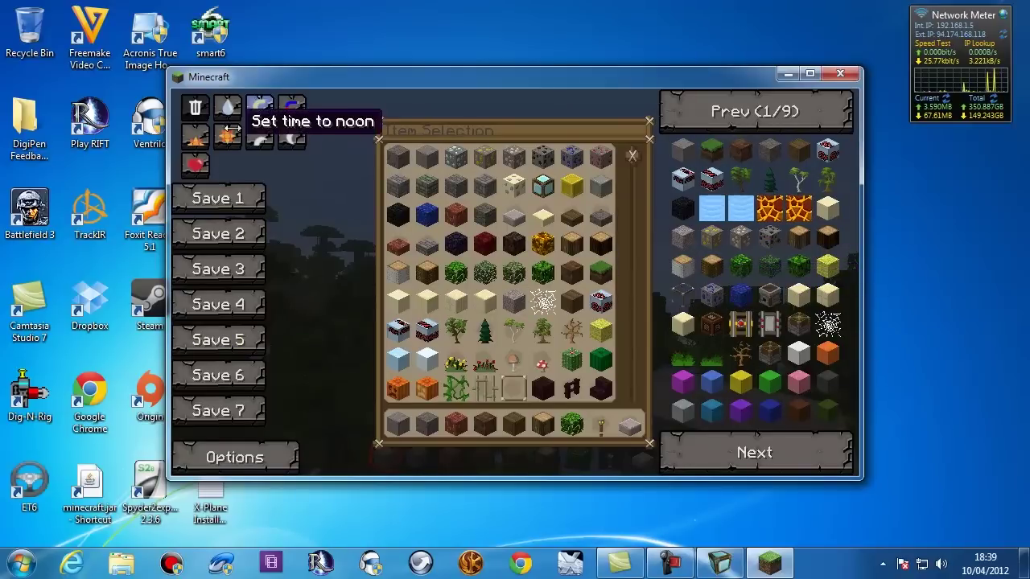
{"action": "left_click", "coordinate": [274, 456]}
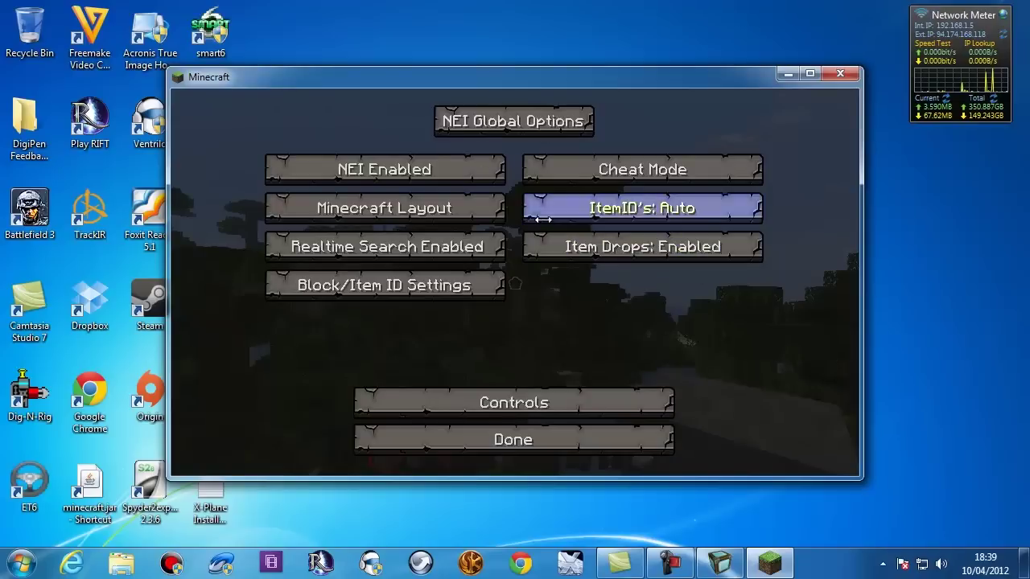
{"action": "left_click", "coordinate": [523, 433]}
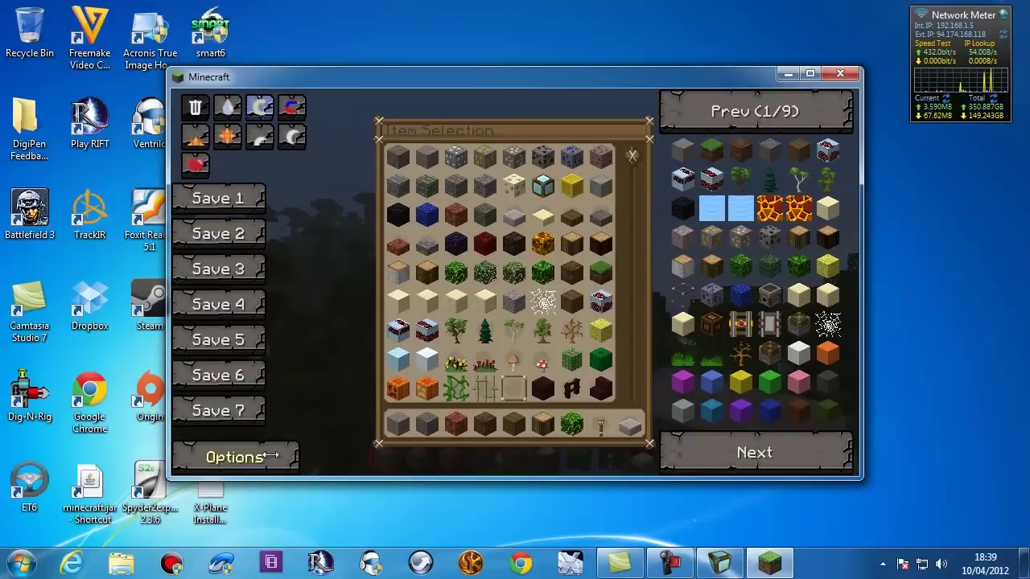
{"action": "left_click", "coordinate": [837, 75]}
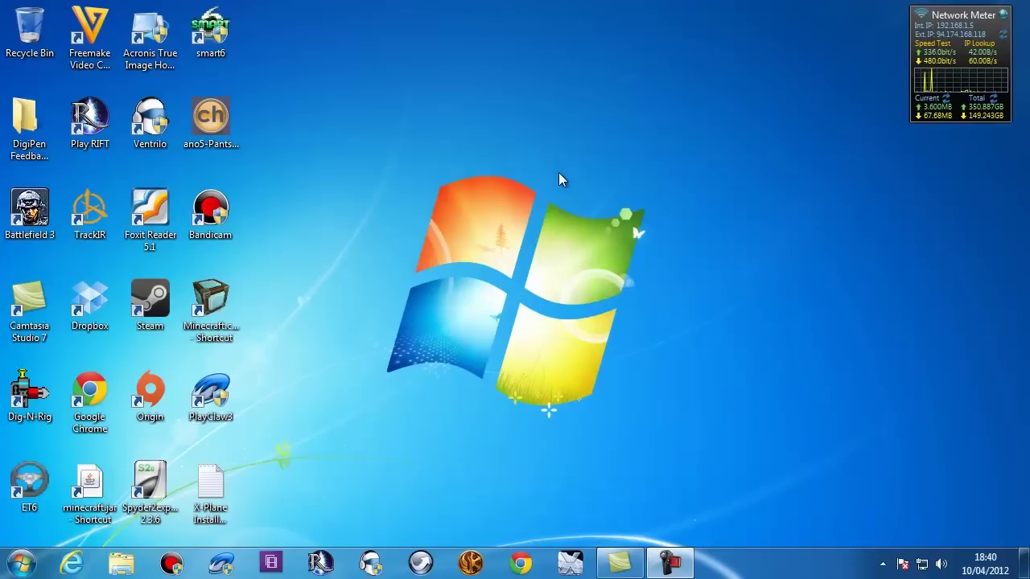
{"action": "left_click", "coordinate": [670, 564]}
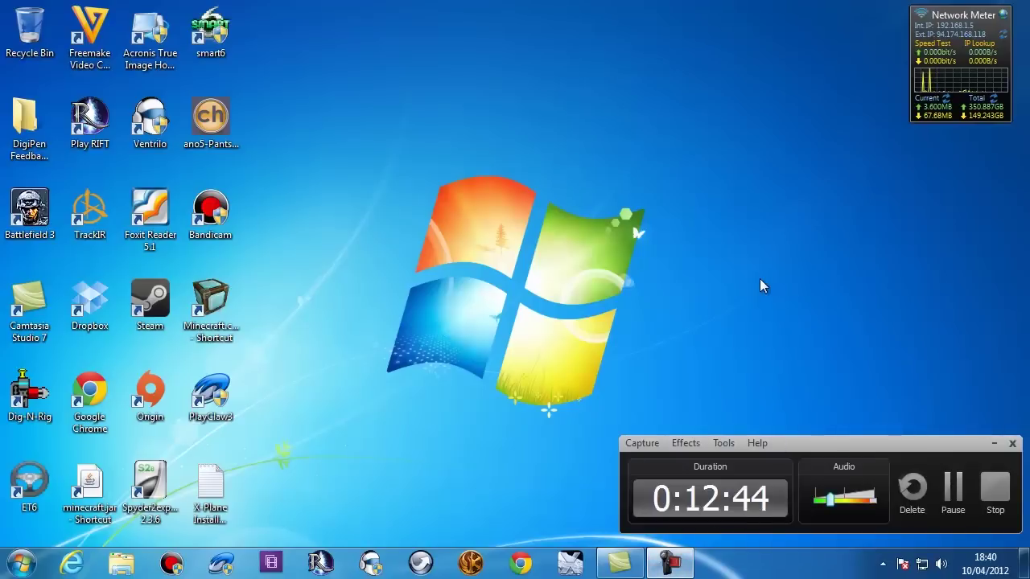